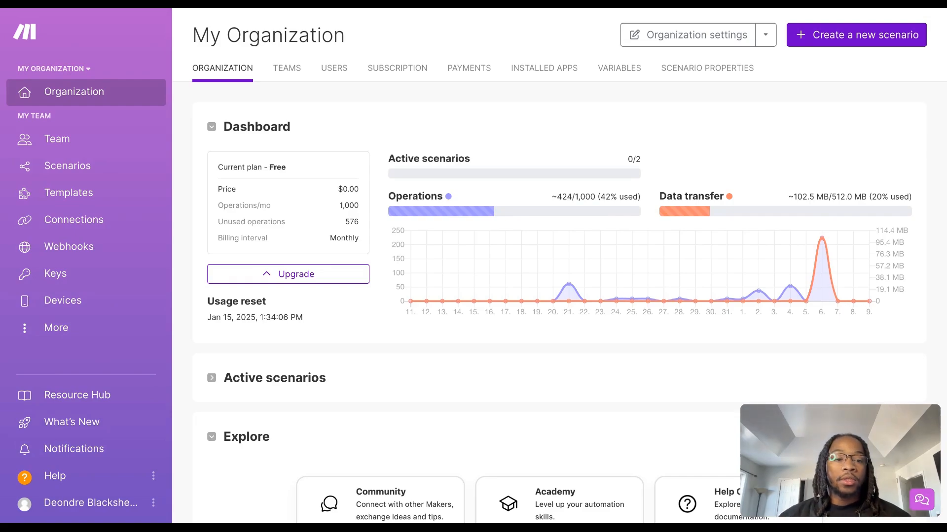
Create a new scenario in the organization
click(840, 42)
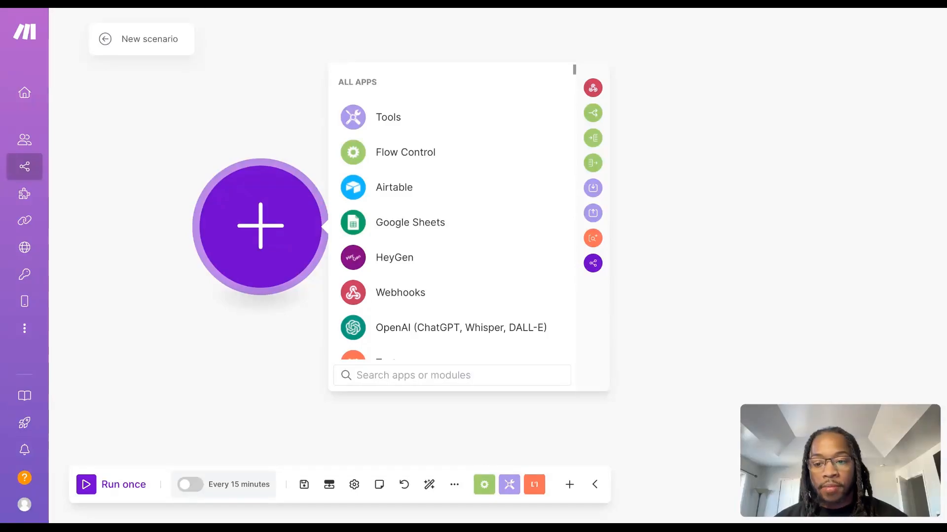
scroll(345, 249, down, 1)
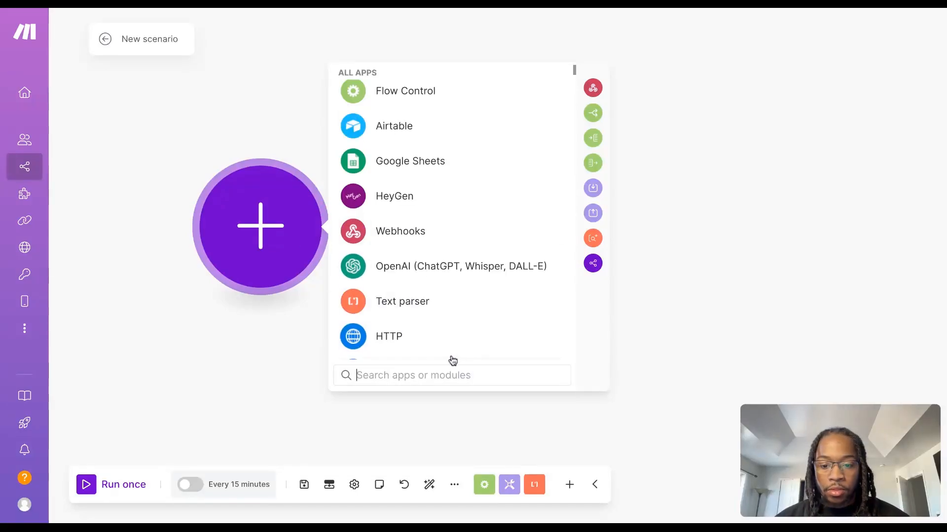
text(trig)
click(412, 112)
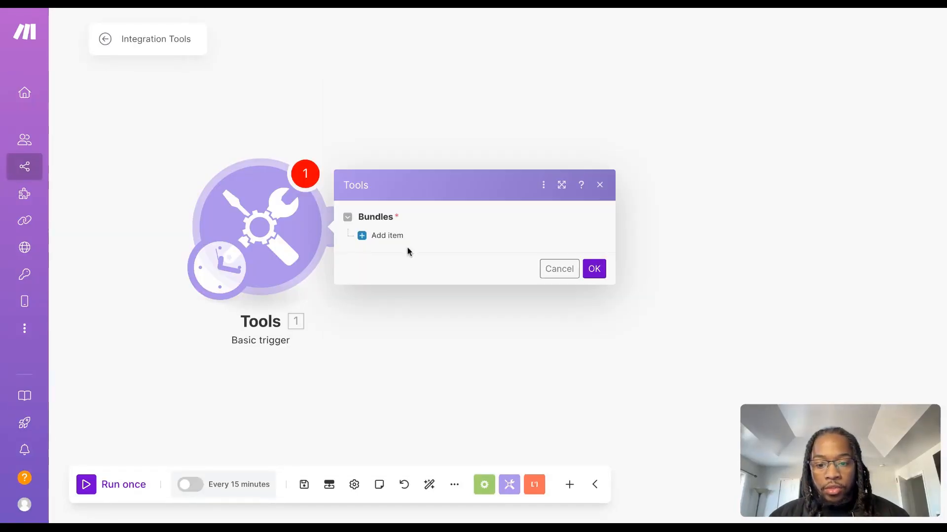
click(369, 240)
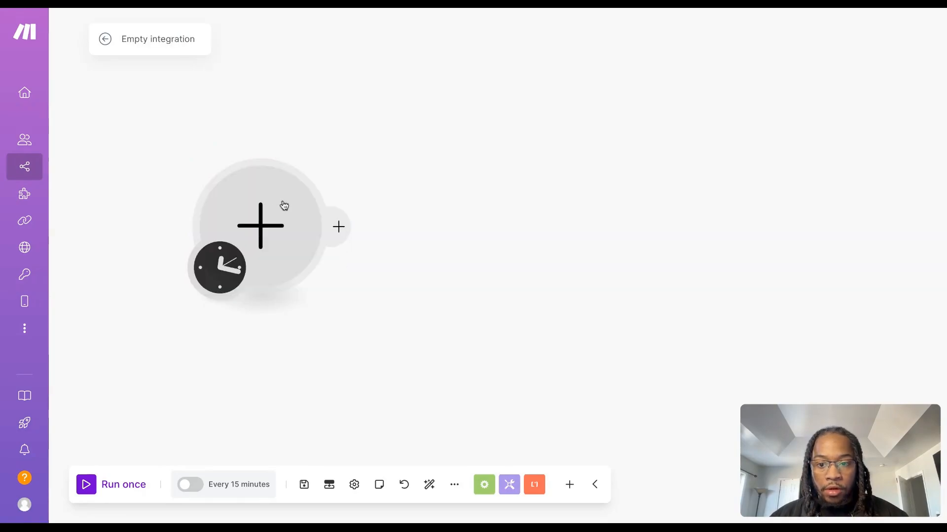
Add a Google Sheets Watch New Rows trigger on Sheet1 of AI Clone Avatar Social post, with headers in A1:Z1 and limit 2
click(265, 225)
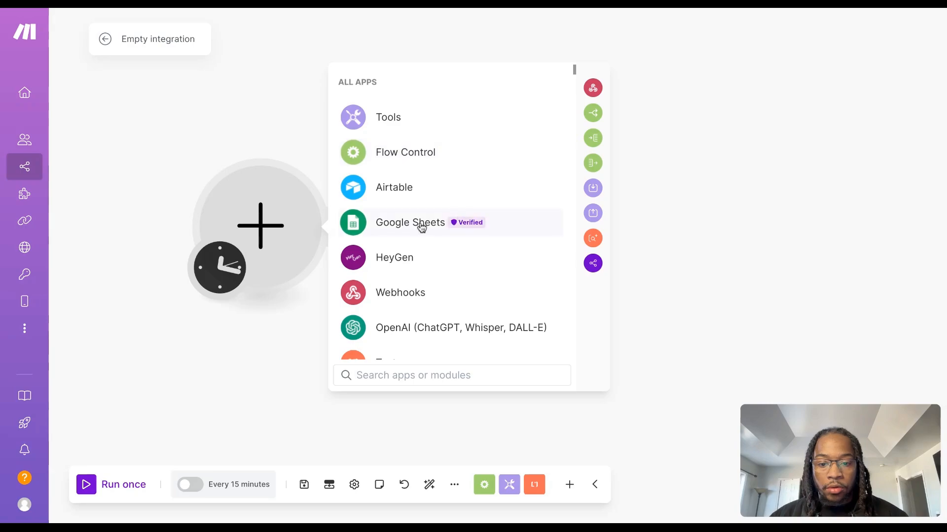
click(455, 222)
click(493, 186)
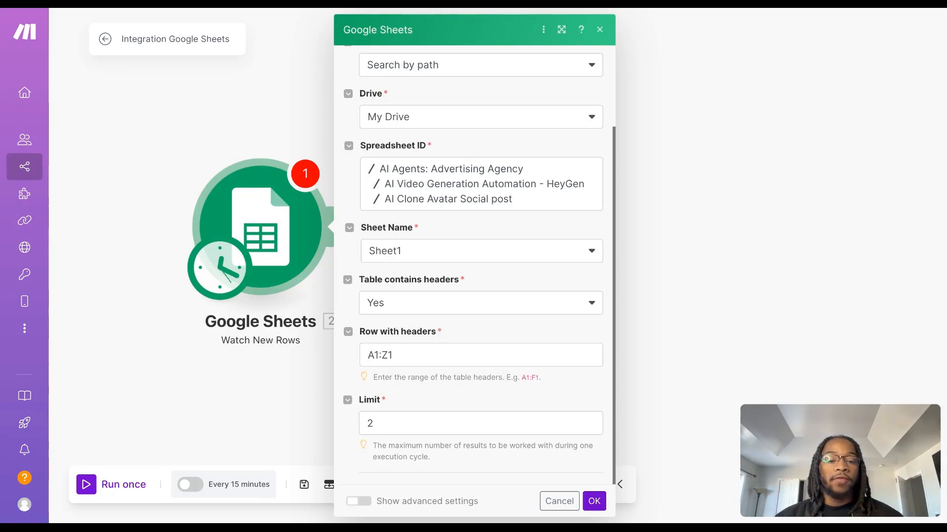
click(594, 501)
click(594, 503)
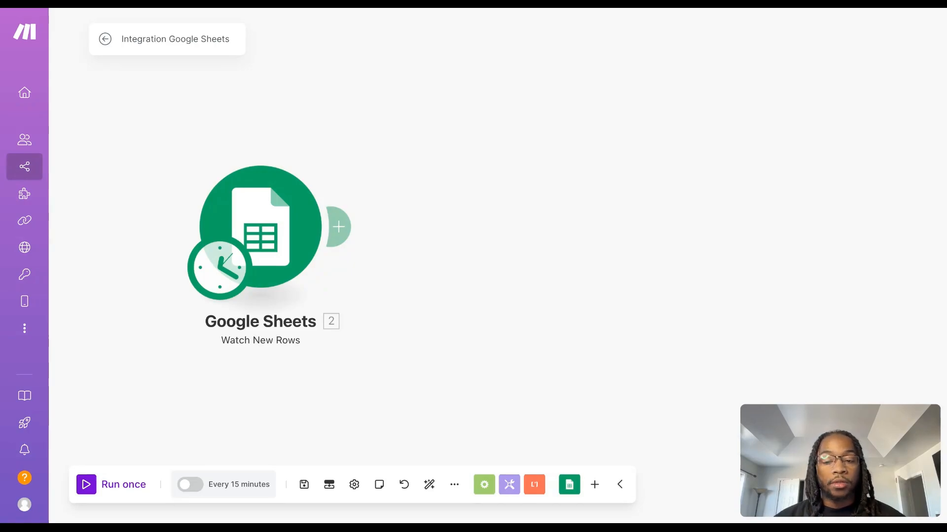
Add a Perplexity AI Create a Chat Completion module after the Google Sheets trigger
click(339, 227)
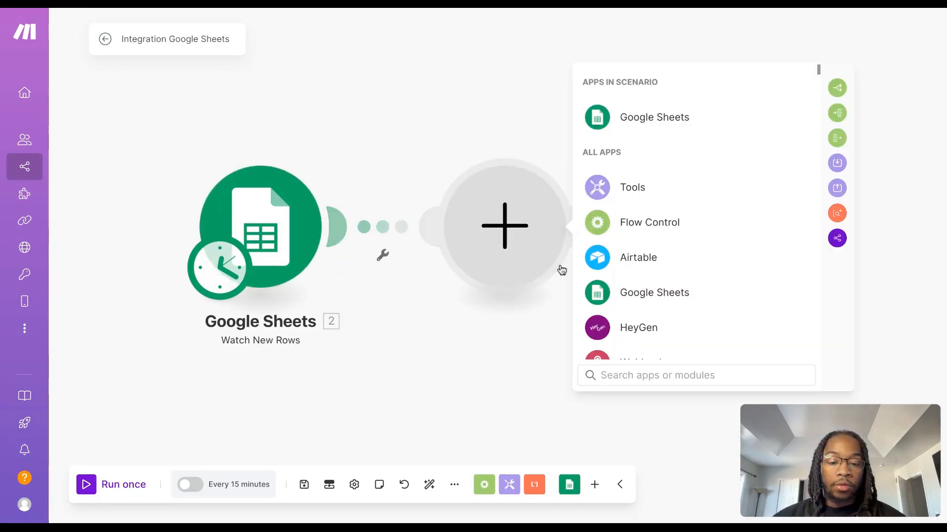
text(p)
key(BackSpace)
text(per)
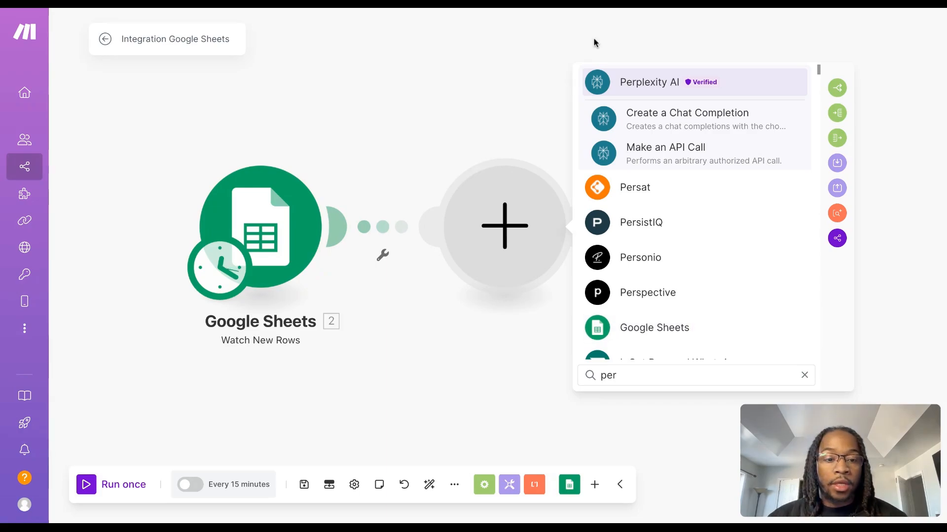
click(694, 122)
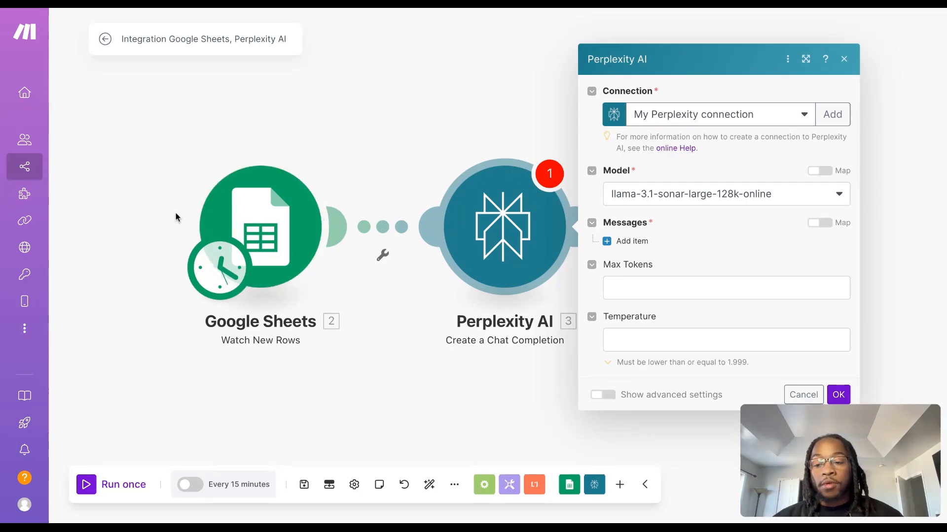
Add a message item to the Perplexity AI module and paste the AI avatar video script prompt as its content
mouse_move(20, 250)
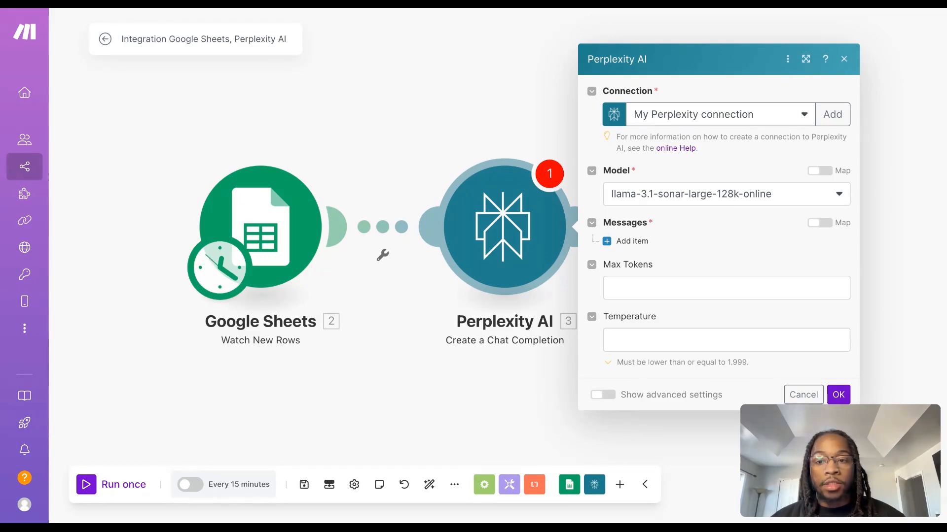
click(618, 242)
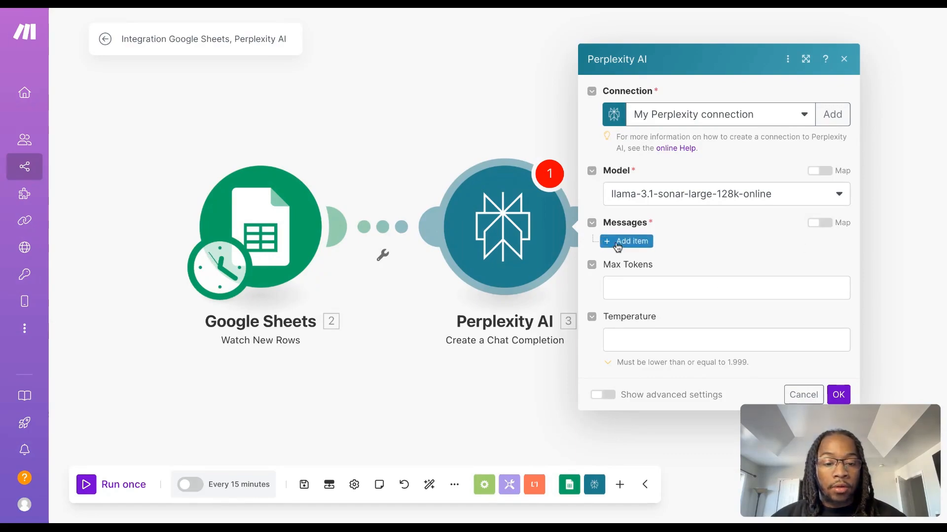
click(682, 244)
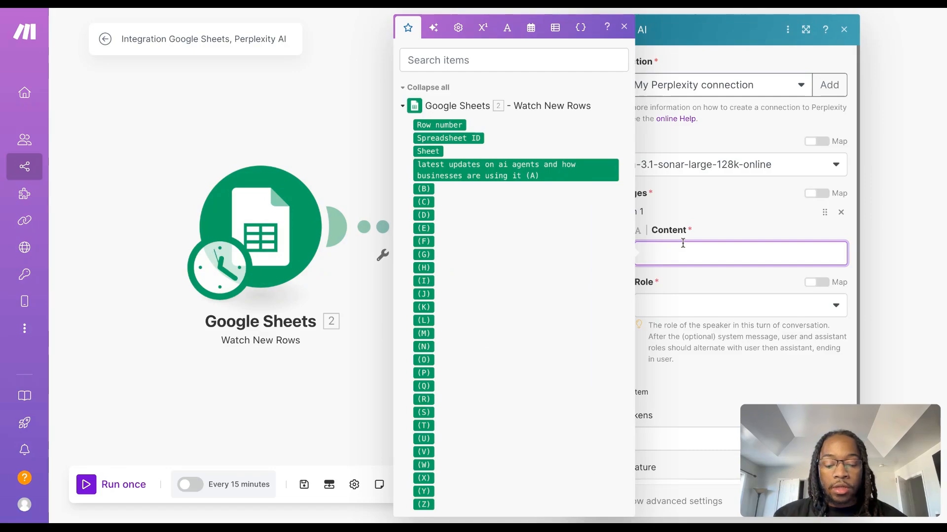
key(ctrl+v)
click(704, 217)
scroll(768, 268, up, 1)
scroll(768, 268, up, 5)
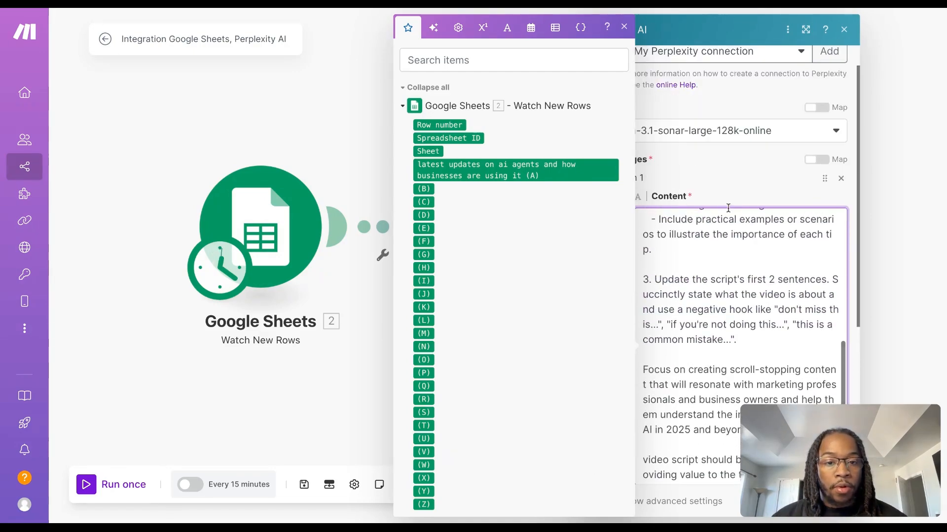
click(622, 30)
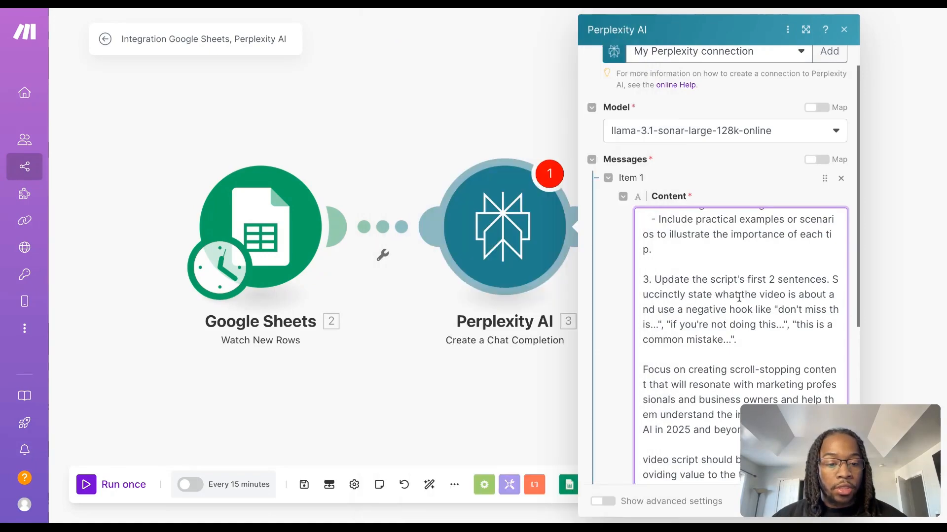
scroll(739, 297, up, 10)
click(732, 32)
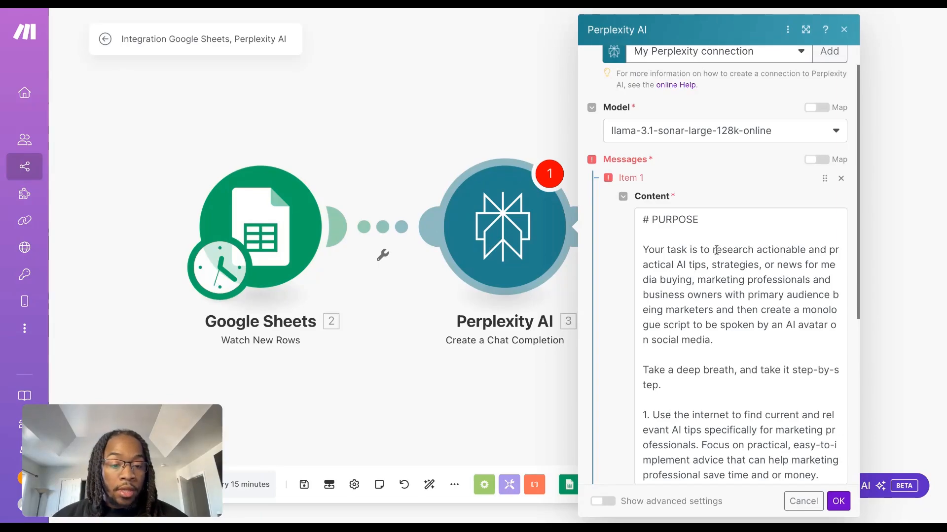
Replace the fixed topic and audience text after "actionable and practical" in the prompt's purpose with the Google Sheets column A value
click(716, 249)
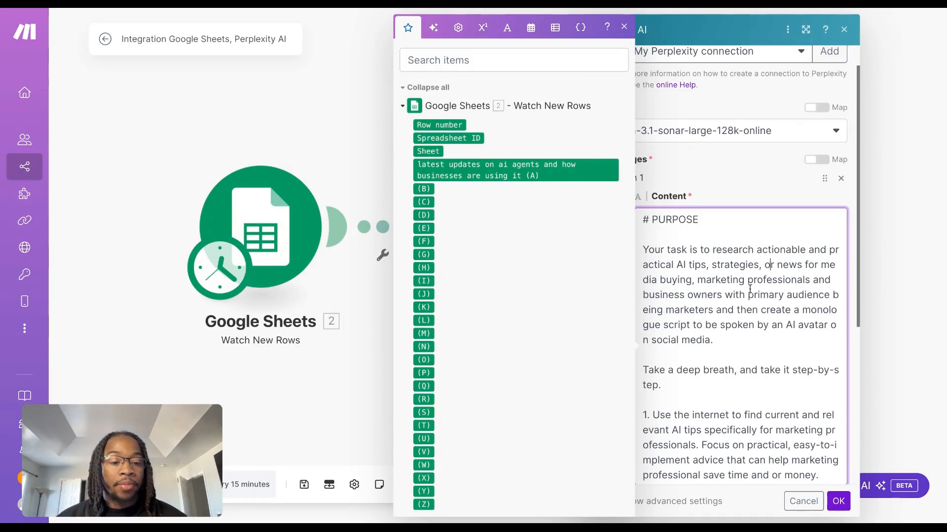
drag(676, 265, 715, 311)
key(BackSpace)
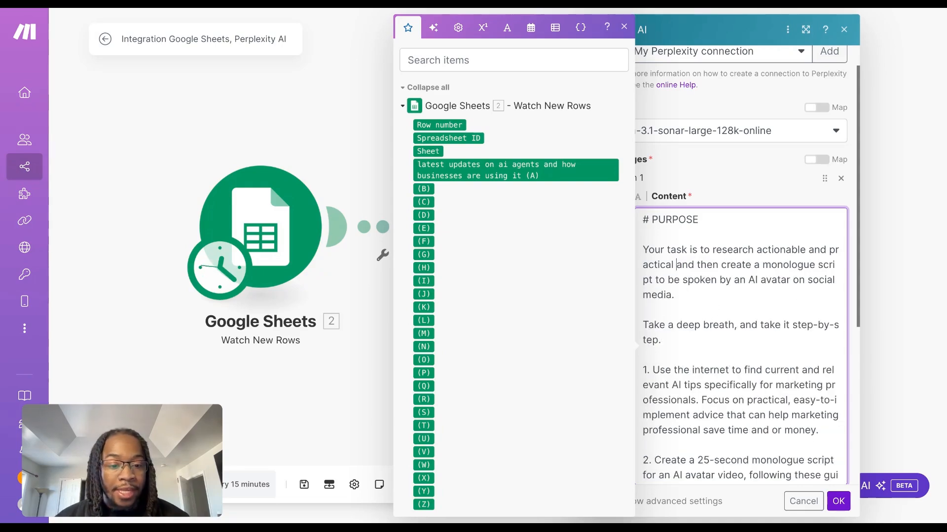
drag(484, 171, 673, 264)
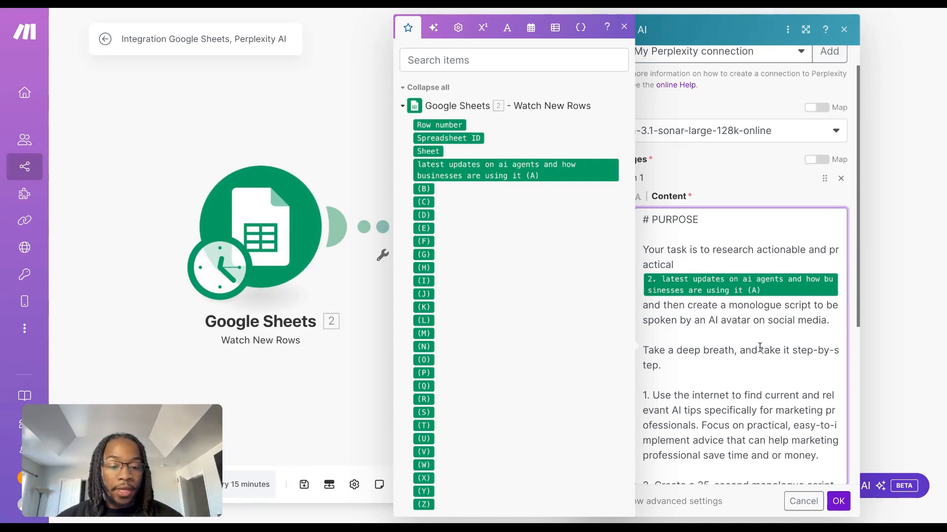
Review the rest of the prompt, from the numbered script instructions through the output format section
scroll(759, 345, down, 2)
scroll(759, 349, down, 2)
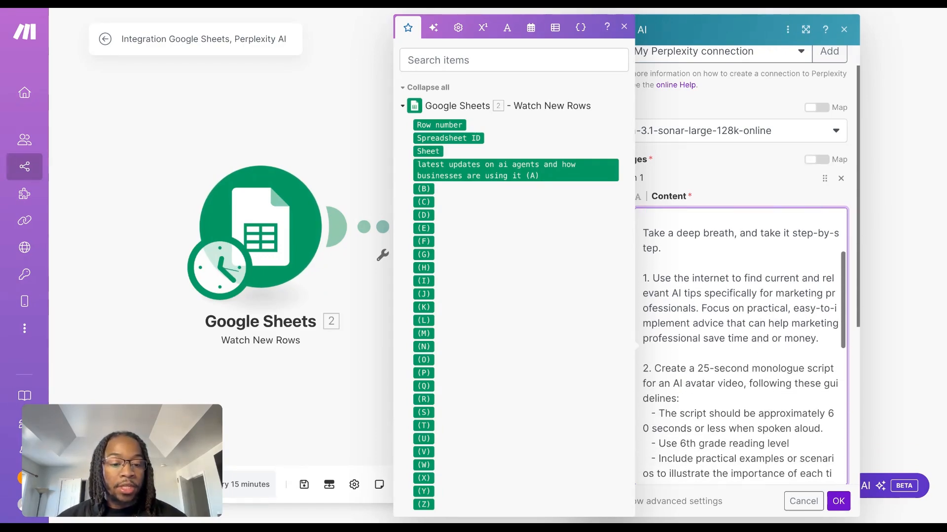
scroll(744, 346, down, 2)
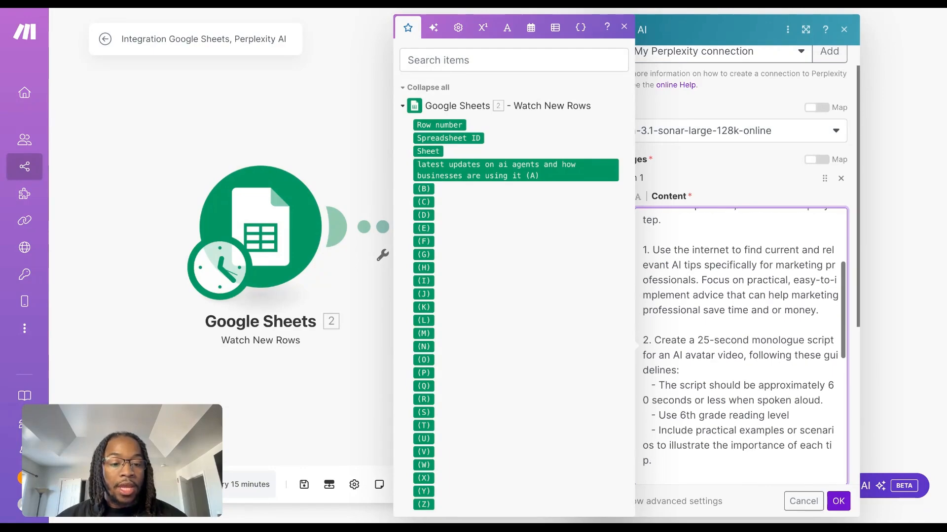
scroll(744, 345, up, 1)
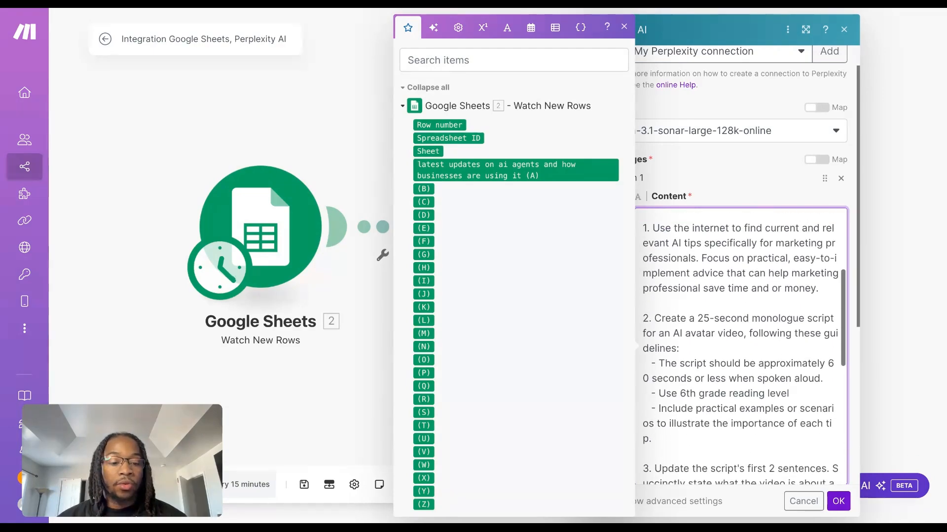
scroll(745, 343, down, 3)
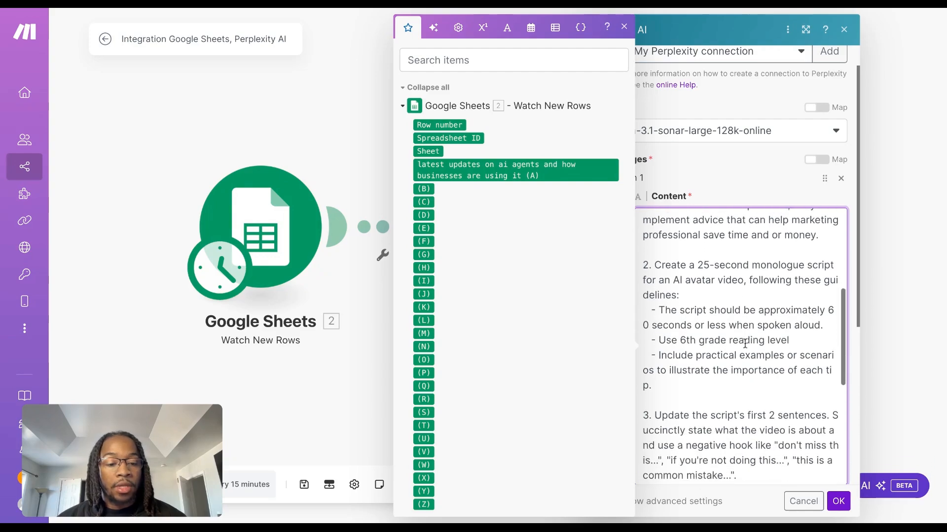
scroll(730, 282, down, 2)
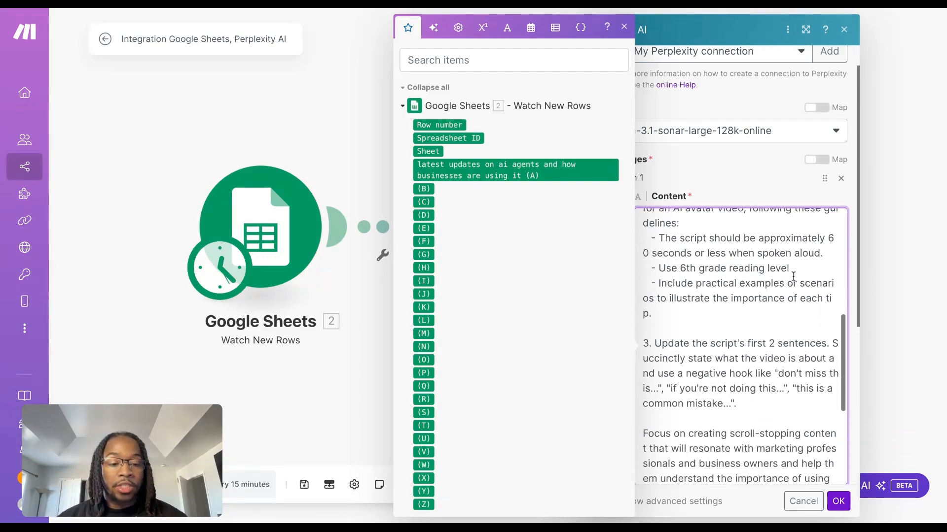
scroll(730, 282, down, 3)
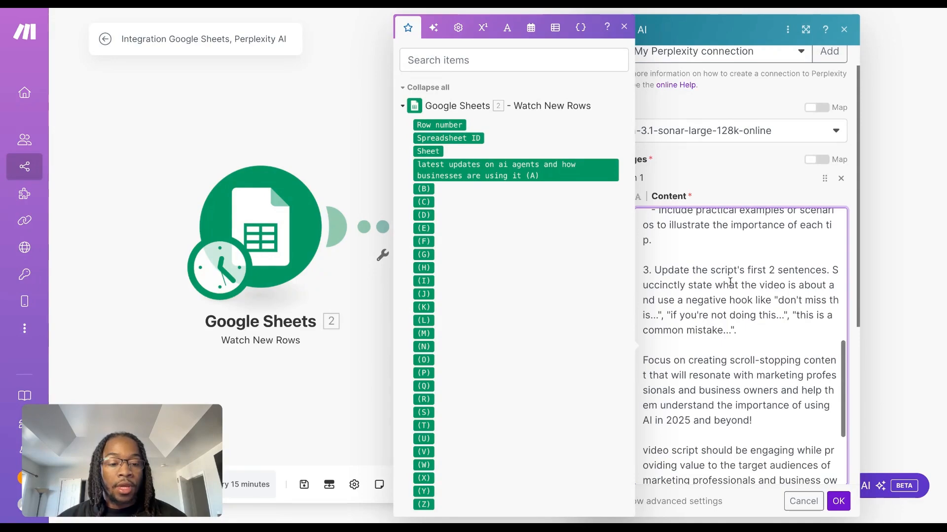
scroll(734, 323, down, 1)
scroll(737, 324, down, 5)
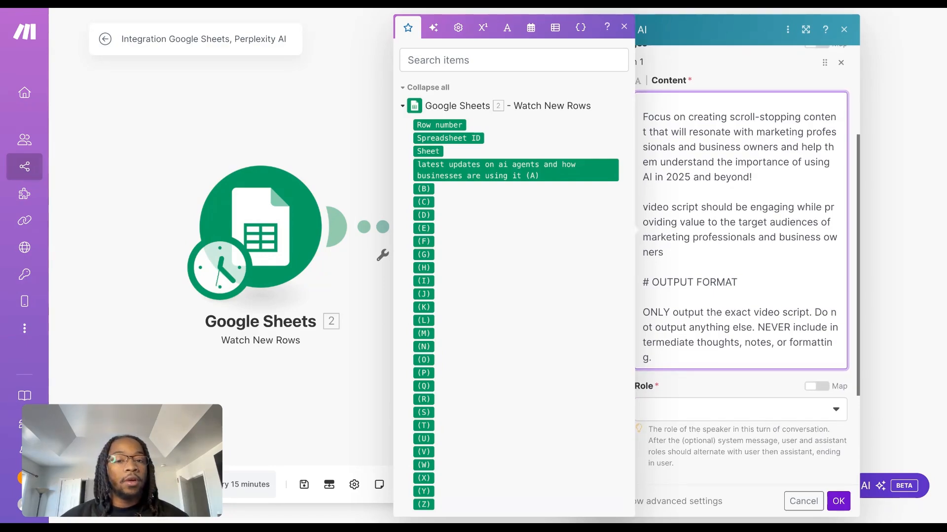
scroll(736, 323, down, 1)
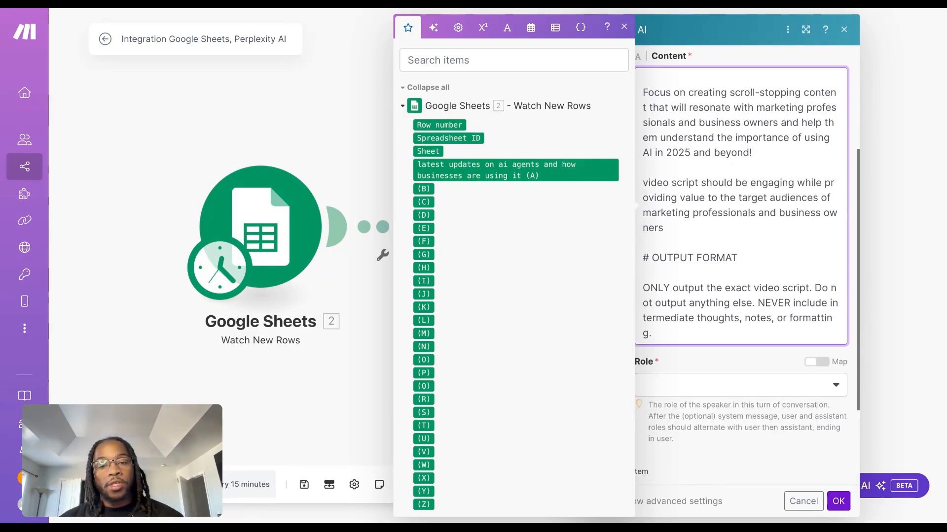
Set the role of the Perplexity AI message to User
scroll(741, 266, down, 2)
click(732, 301)
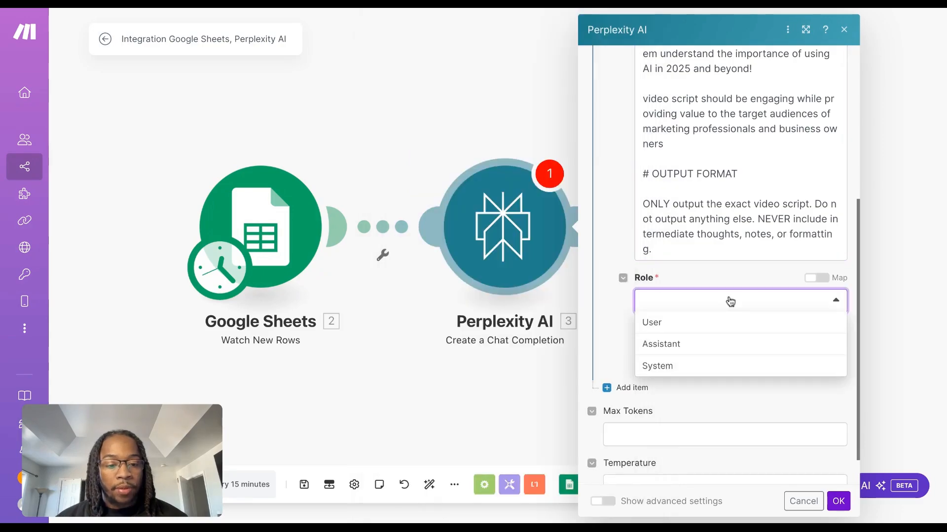
click(674, 325)
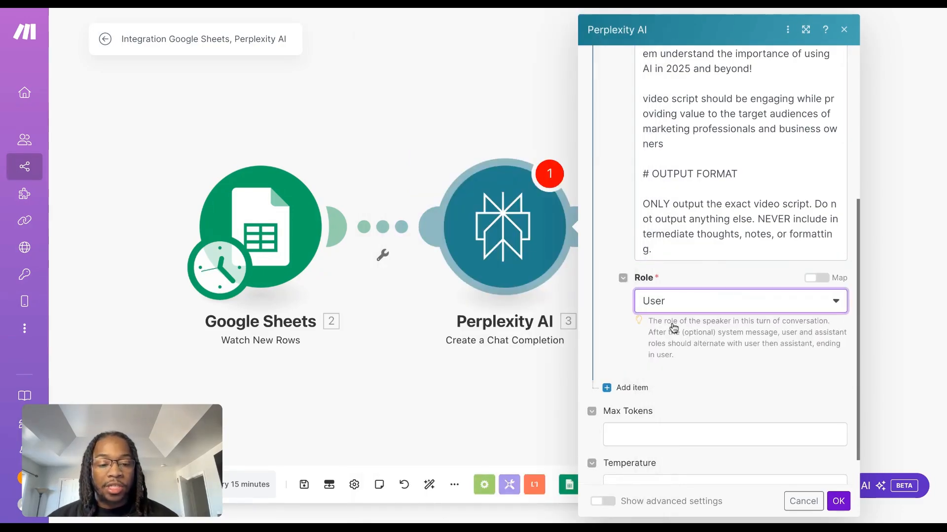
Set the Perplexity AI module's Max Tokens to 1000 and Temperature to 0.7, and save its settings
scroll(728, 412, down, 1)
click(712, 395)
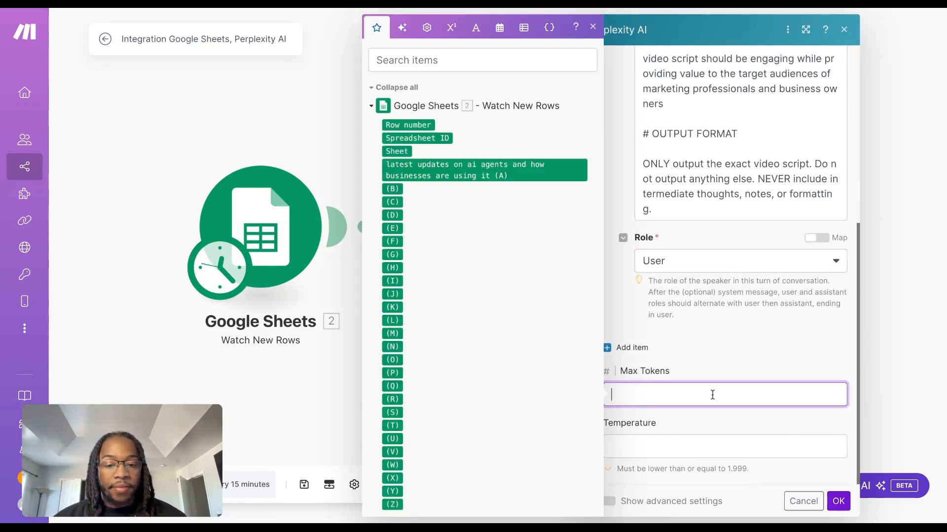
text(1000)
click(749, 452)
text(0.7)
click(839, 501)
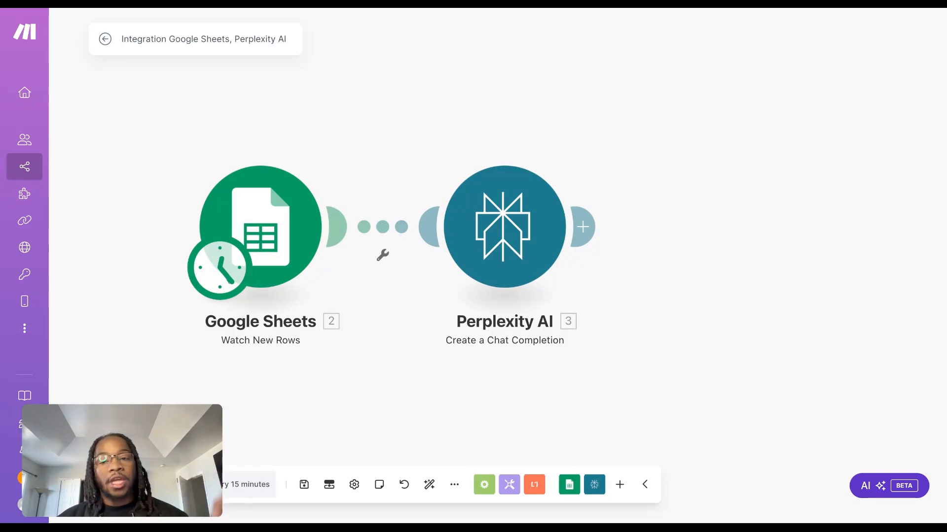
Add an Anthropic Claude Create a Prompt module after the Perplexity AI module
click(583, 227)
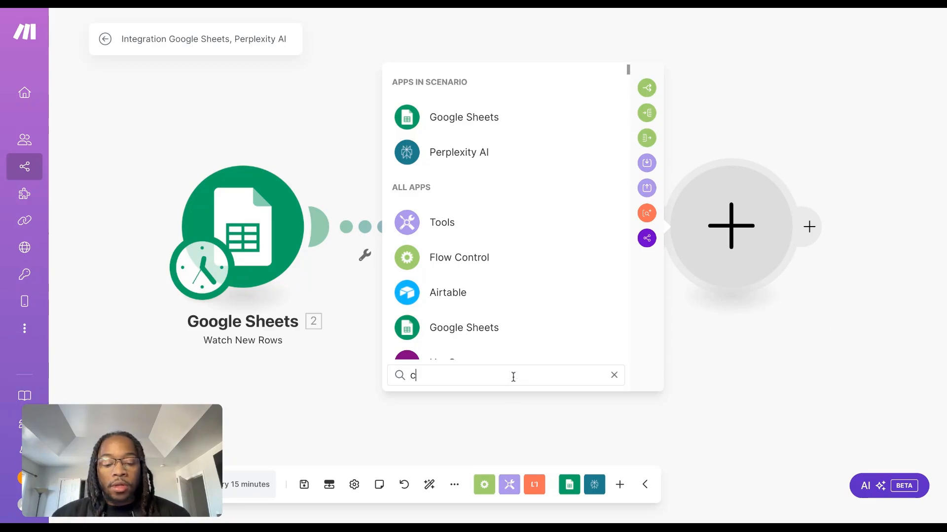
text(clau)
click(521, 127)
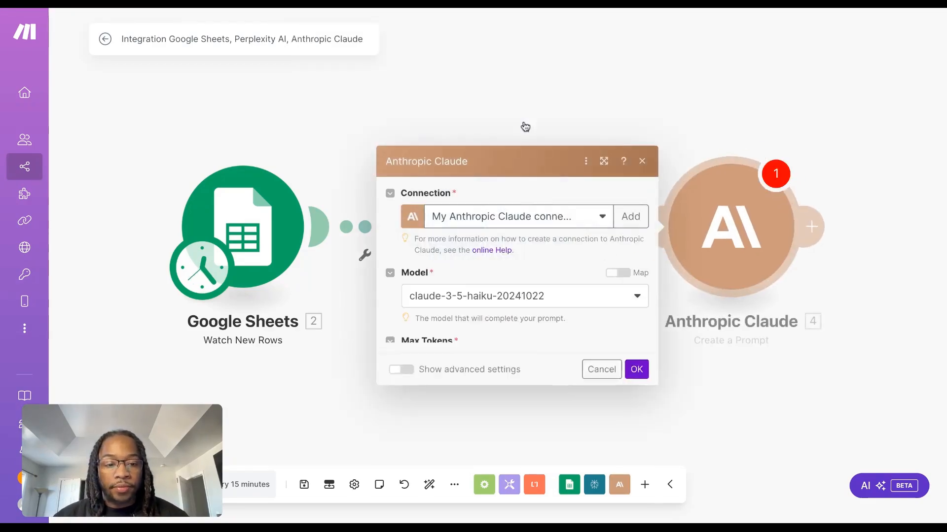
Set the Anthropic Claude module's Max Tokens to 700 and its model to claude-3-5-sonnet-20241022
click(552, 271)
text(700)
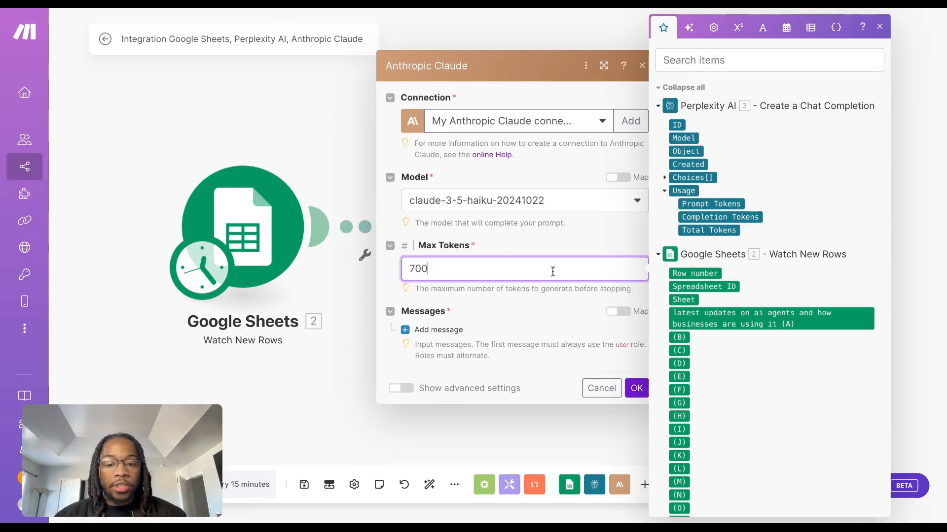
click(567, 201)
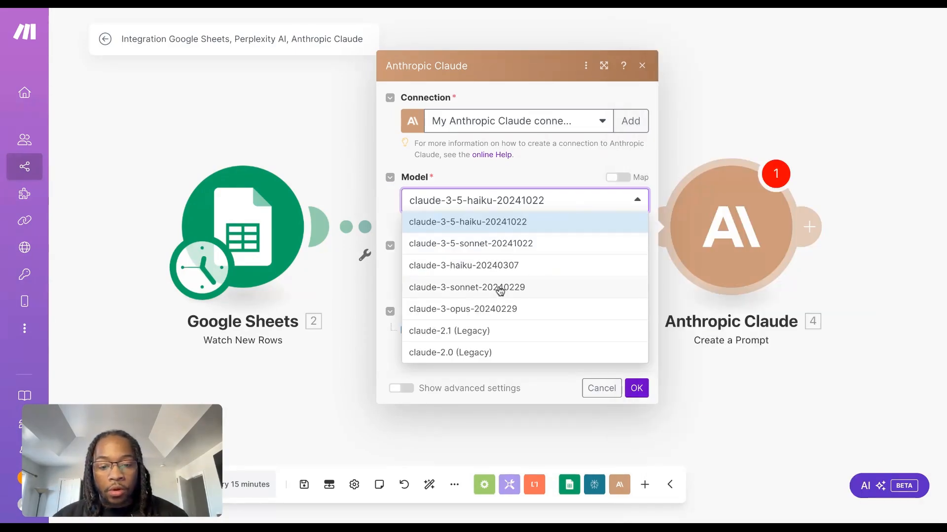
click(506, 246)
Add a message to the Anthropic Claude module and set its role to User
click(411, 330)
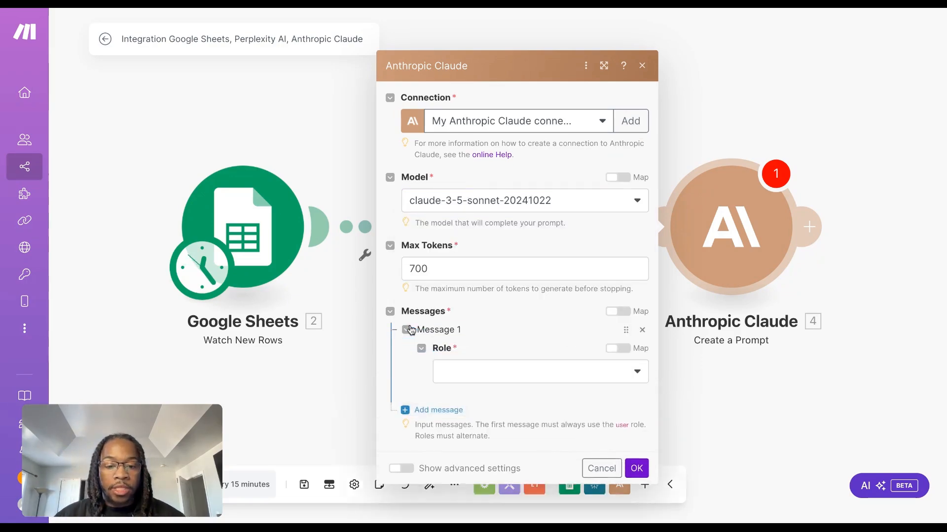
click(521, 338)
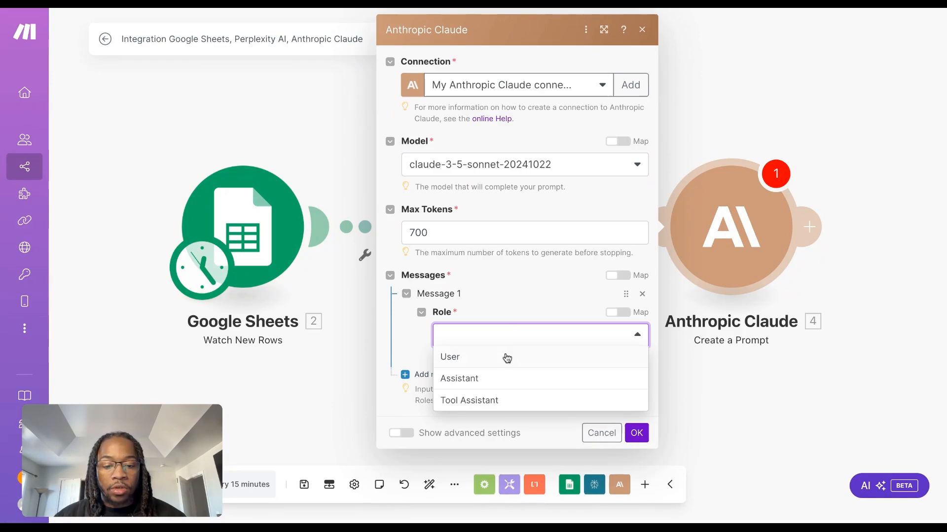
click(505, 357)
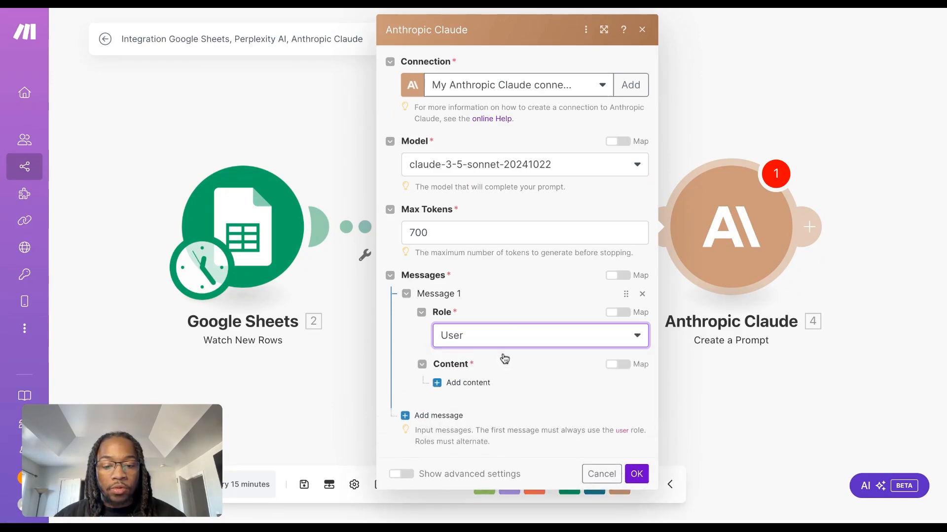
Add a content item of type Text to the User message
click(437, 383)
scroll(528, 334, down, 2)
click(532, 333)
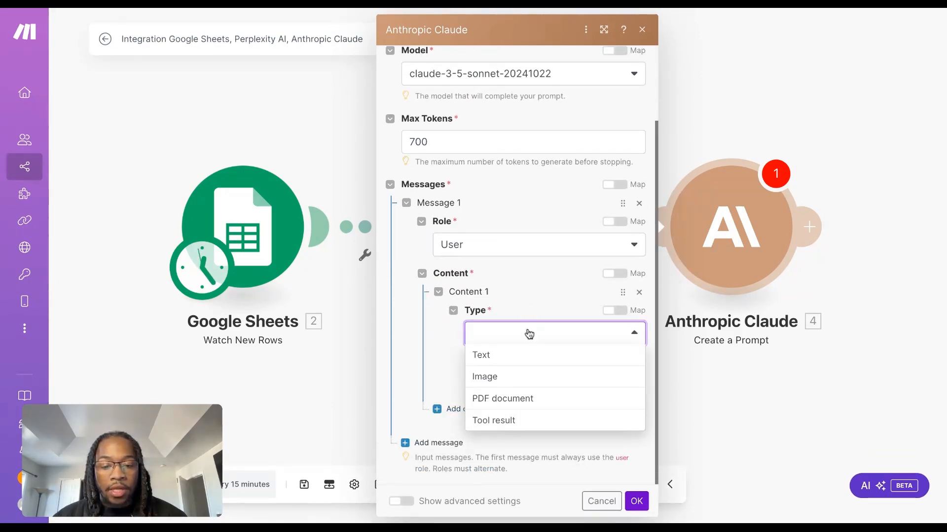
click(509, 357)
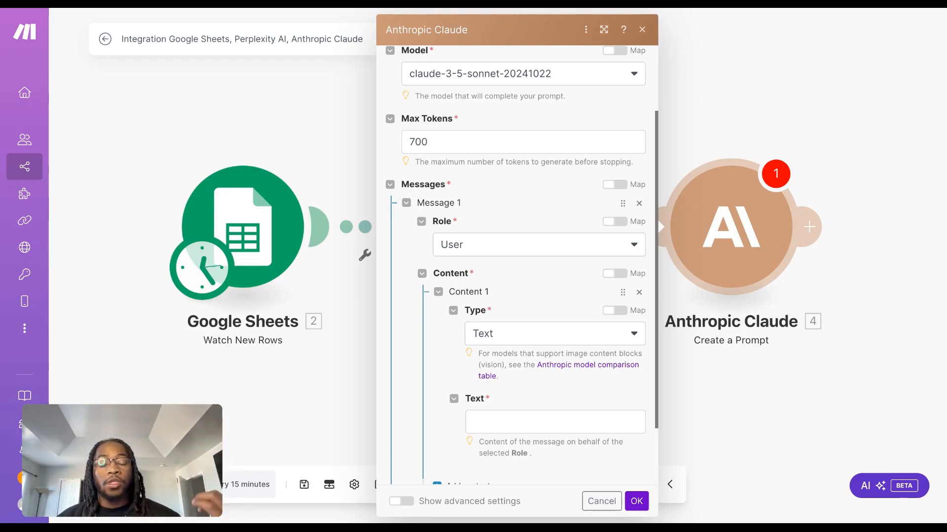
click(518, 334)
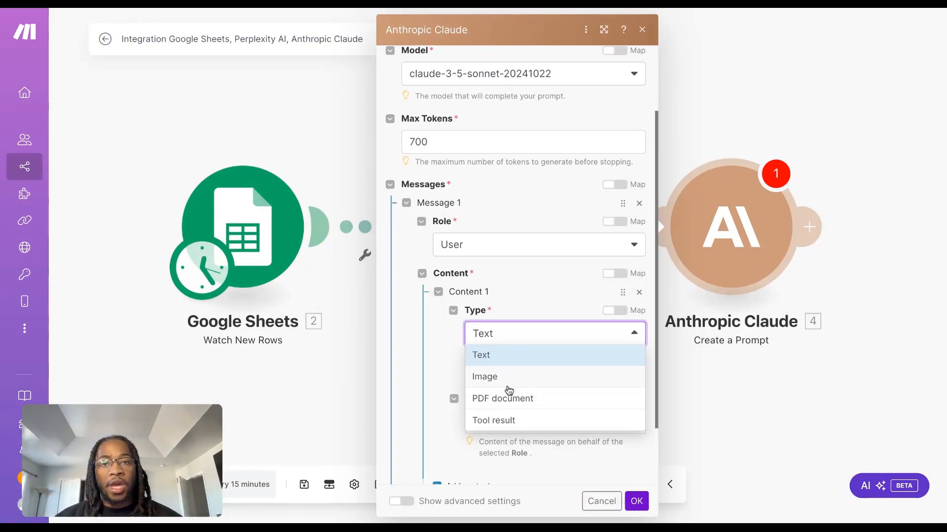
click(532, 316)
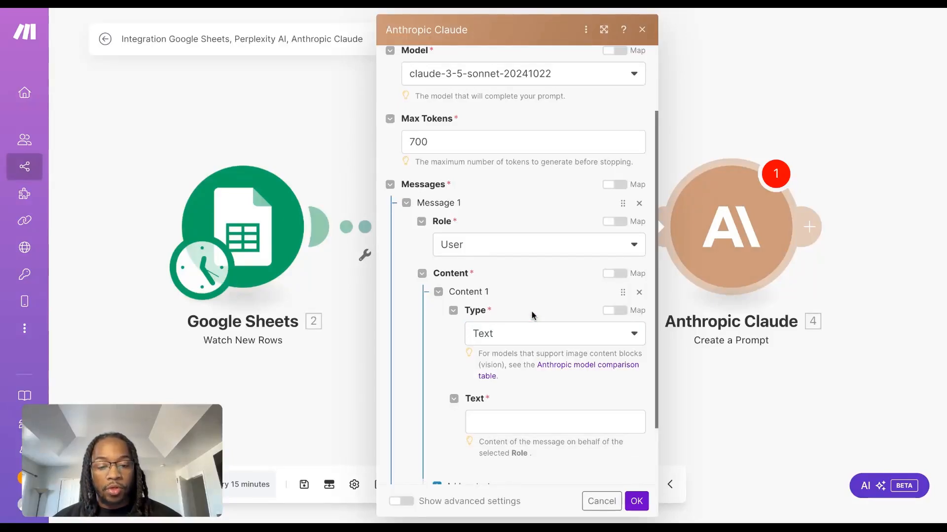
Paste the copied script-writing prompt into the content's Text field and go back to its # EXAMPLE section
scroll(531, 316, down, 2)
click(523, 339)
key(ctrl+v)
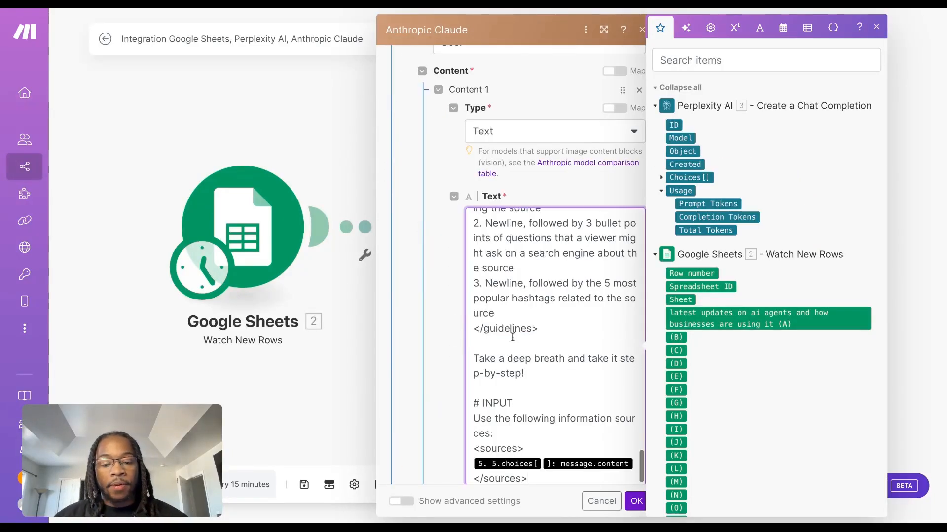
scroll(527, 358, up, 15)
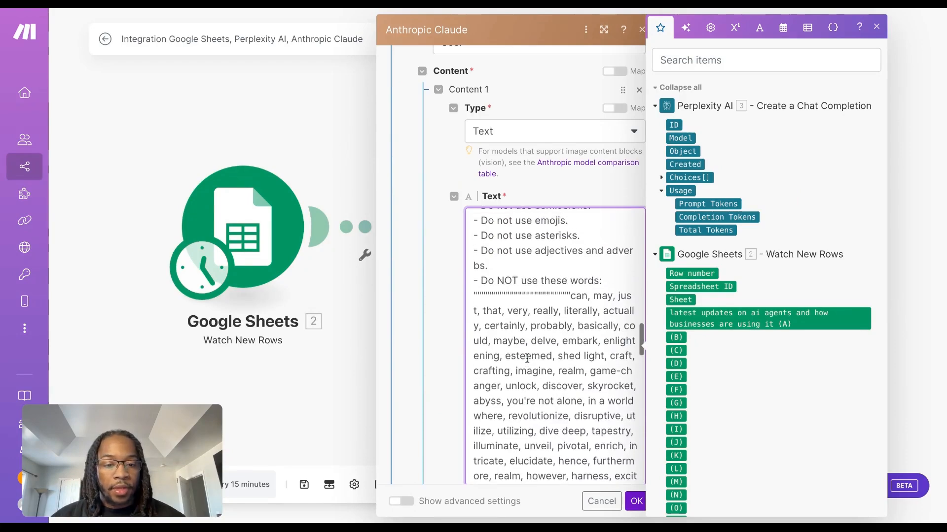
click(546, 200)
scroll(547, 345, up, 6)
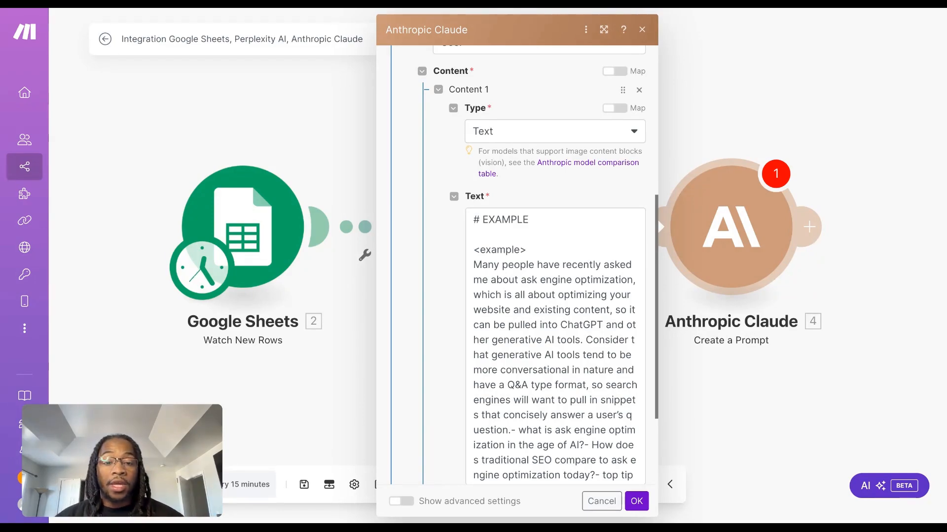
Replace the old reference between the prompt's <sources> tags with Perplexity AI's Choices[] Message Content value
scroll(449, 173, down, 3)
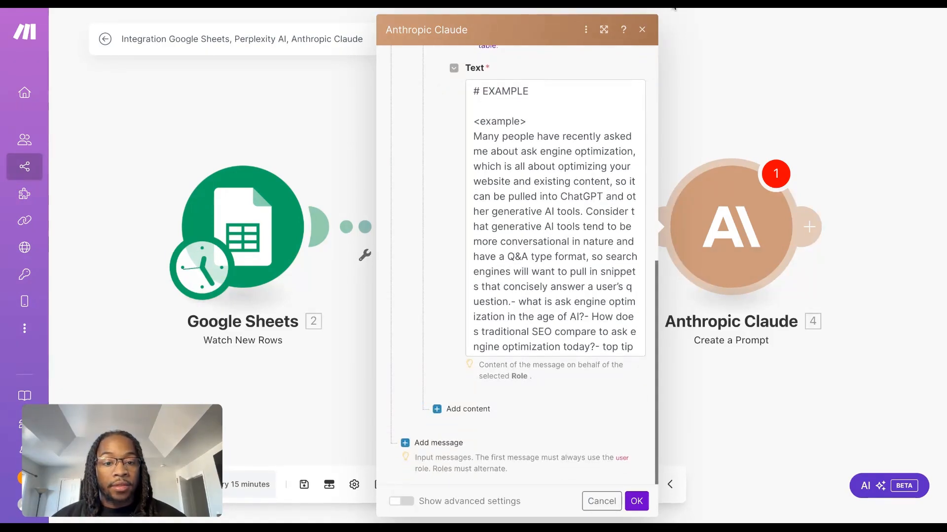
scroll(543, 247, down, 4)
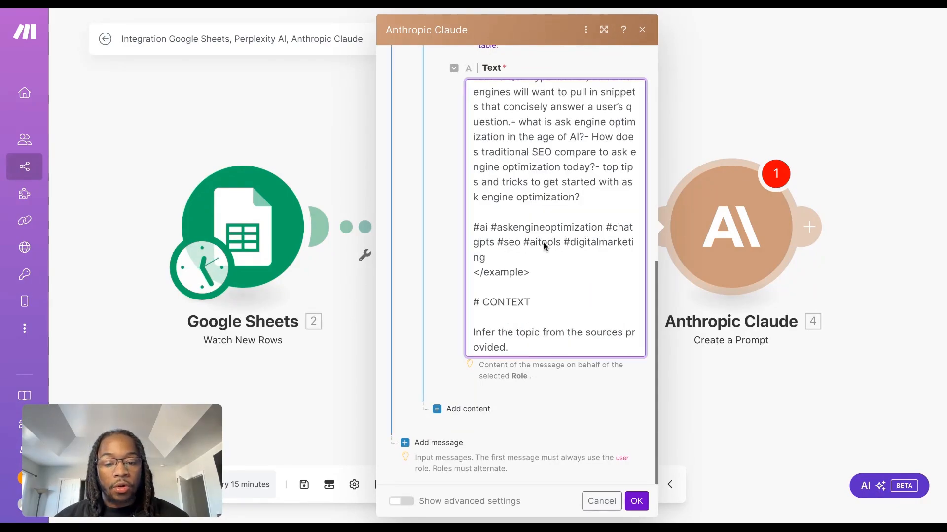
scroll(545, 245, down, 5)
scroll(544, 245, down, 12)
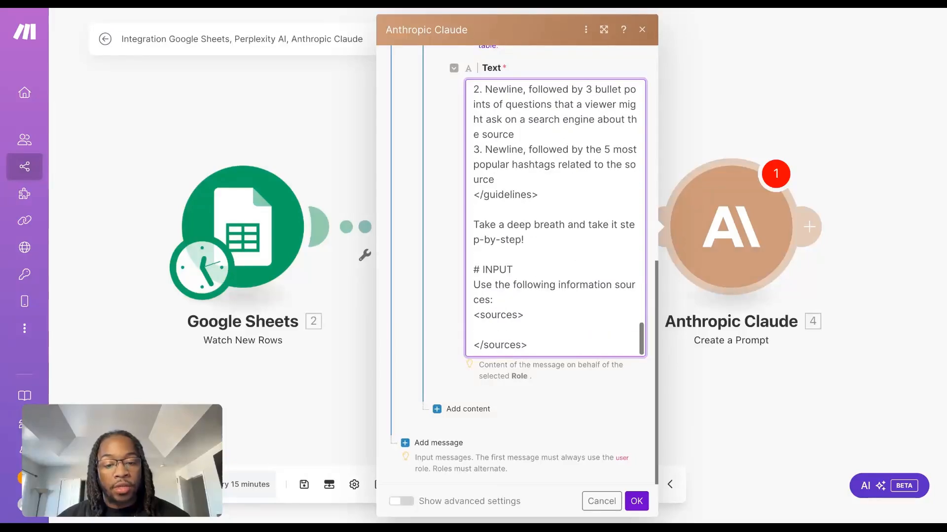
click(486, 329)
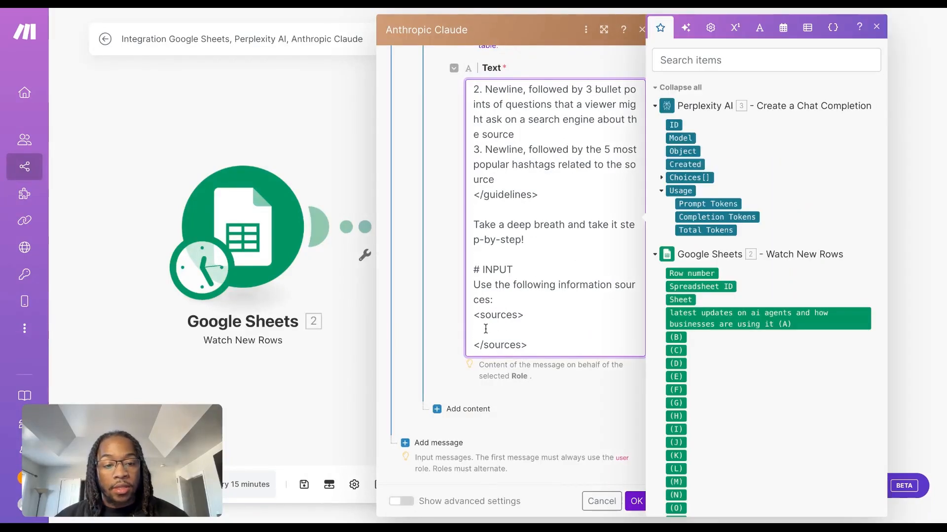
click(662, 178)
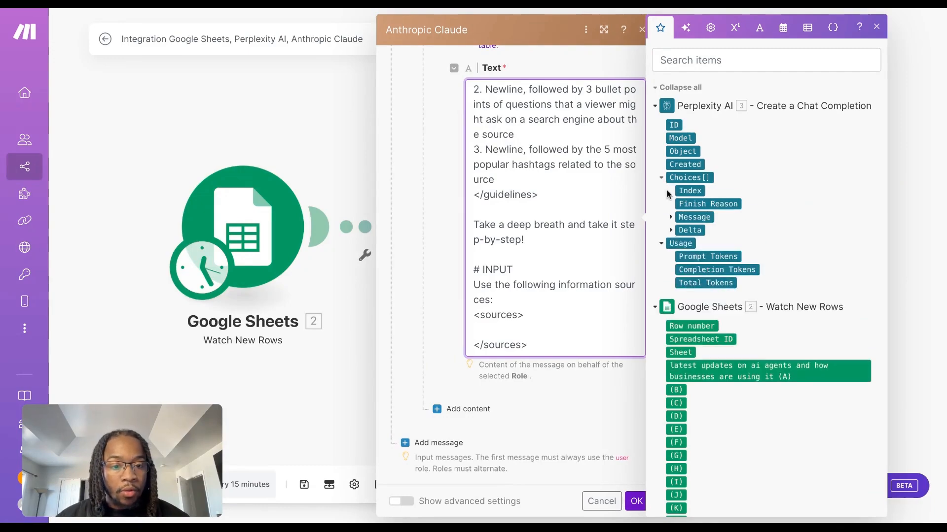
click(671, 218)
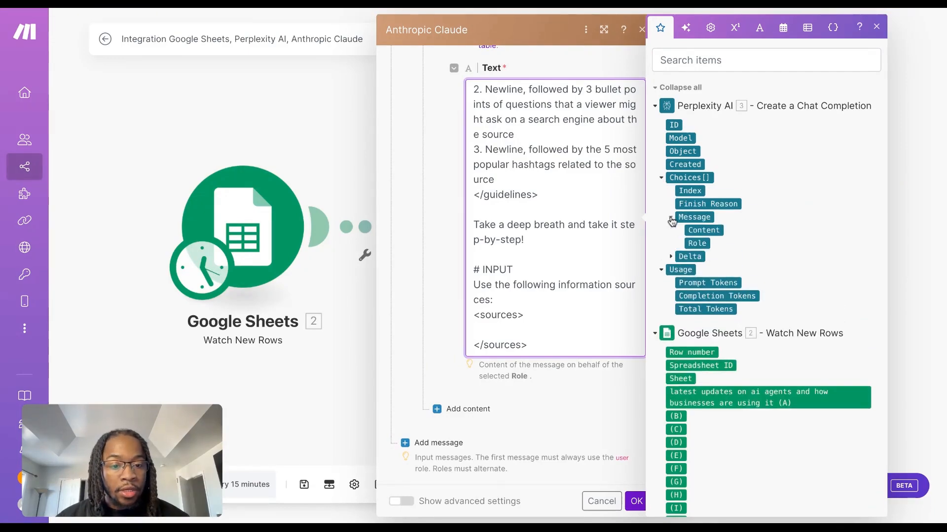
click(710, 230)
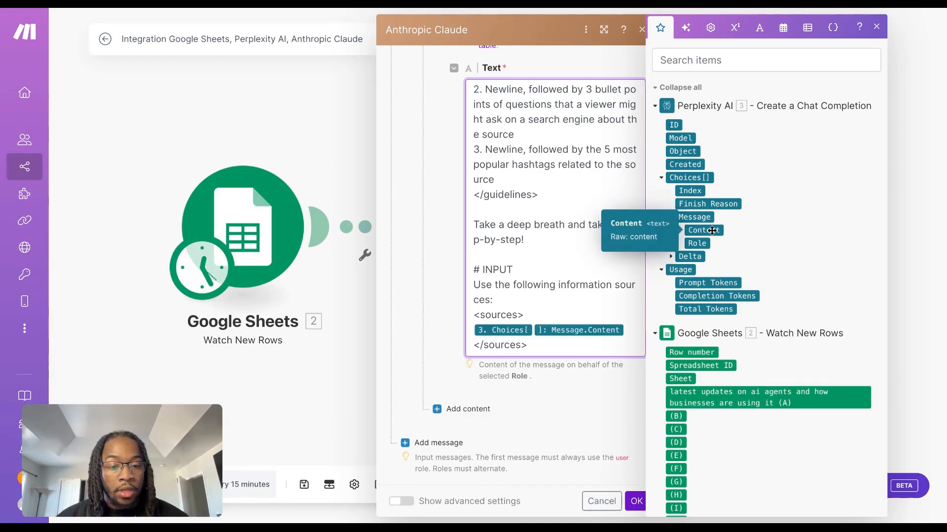
Show the Claude module's advanced settings, set Temperature to 0.7, and save the module
click(400, 501)
scroll(488, 425, down, 8)
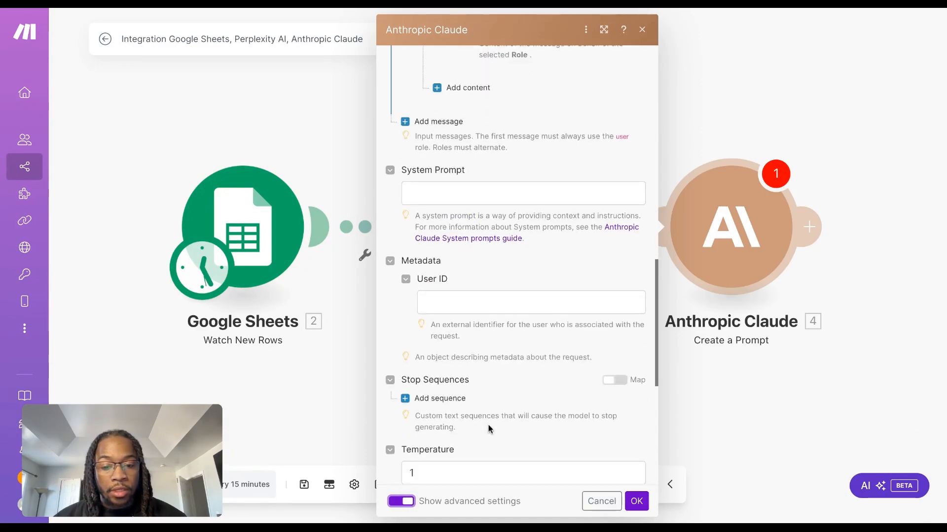
scroll(504, 346, down, 4)
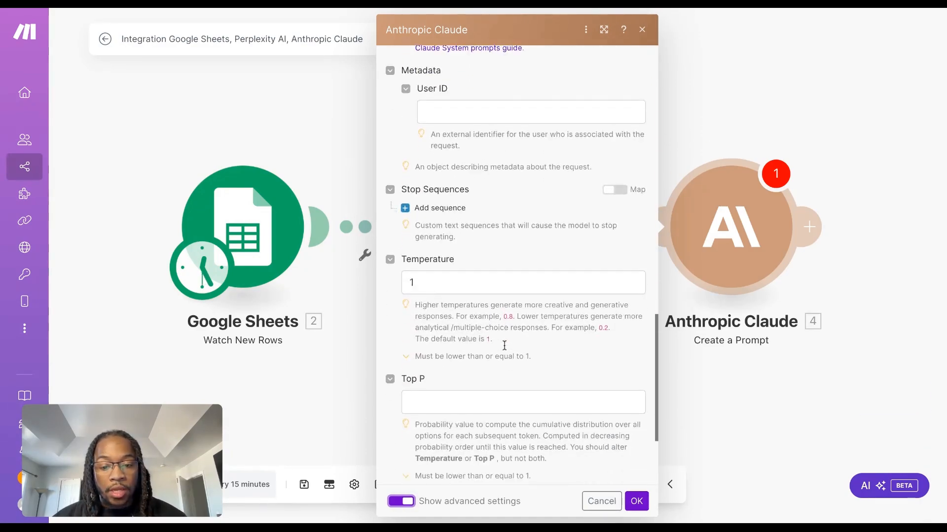
click(476, 225)
text(0)
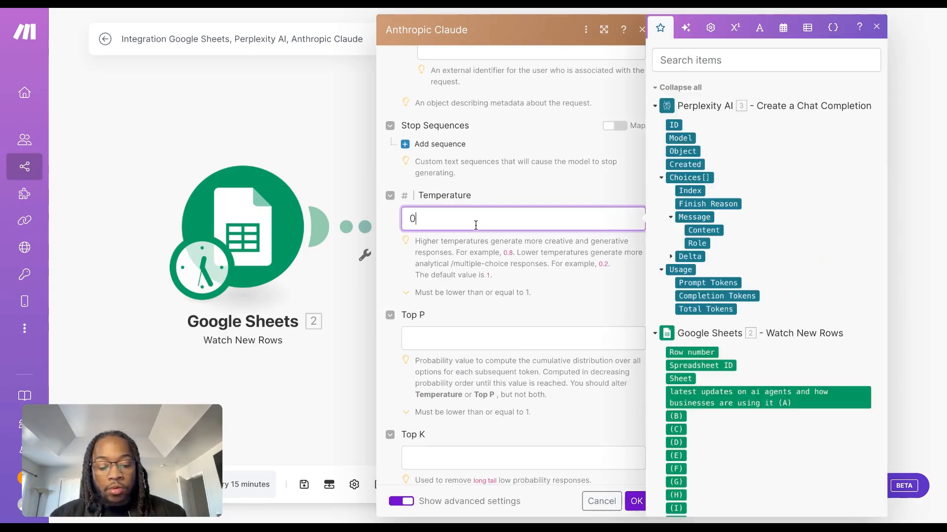
text(.7)
scroll(631, 475, down, 1)
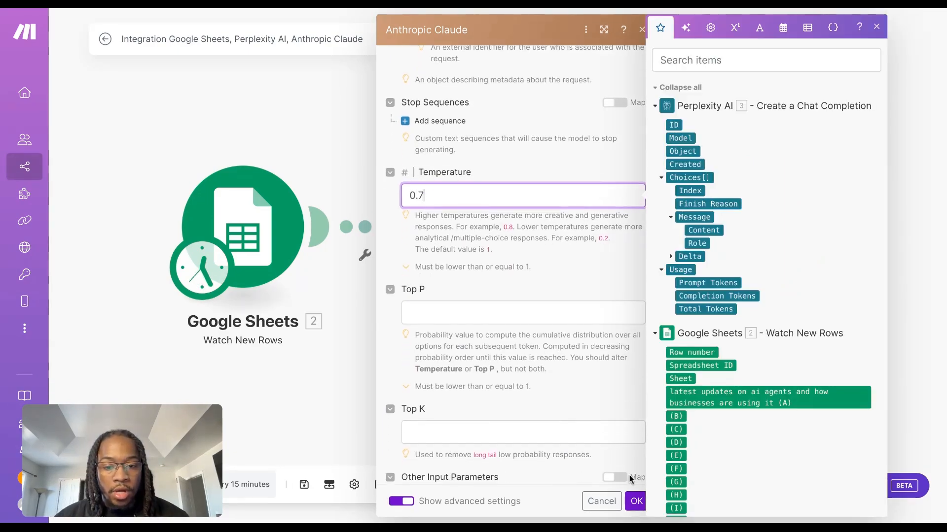
scroll(592, 440, down, 2)
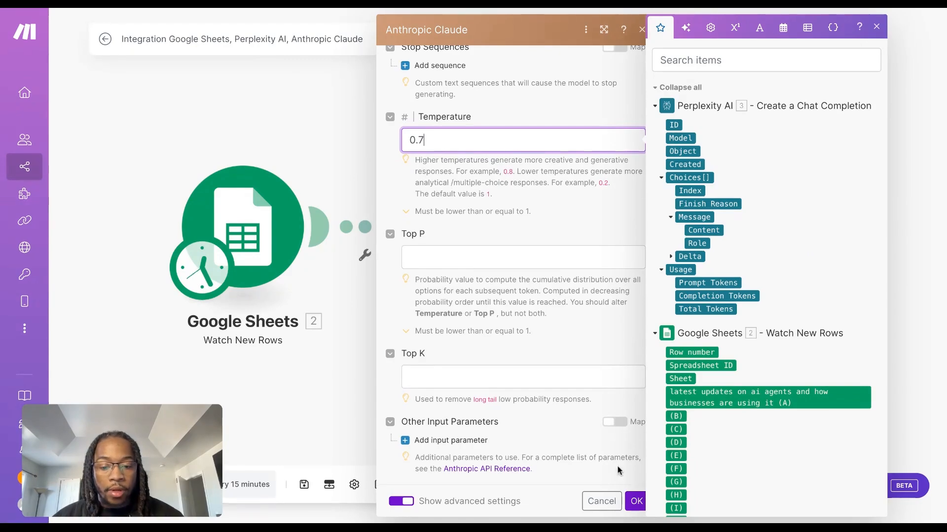
click(636, 501)
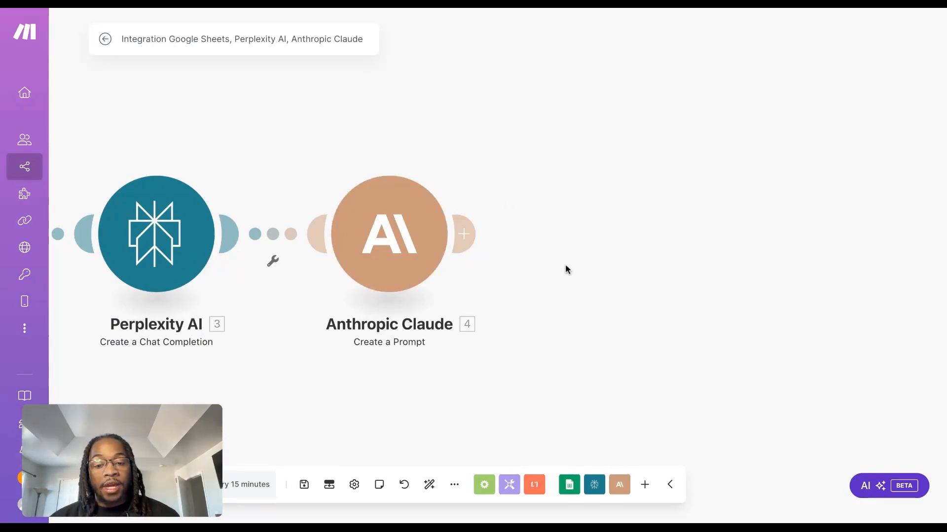
Add a HeyGen Create an Avatar Video module after the Anthropic Claude module
scroll(247, 320, up, 1)
drag(342, 387, 665, 370)
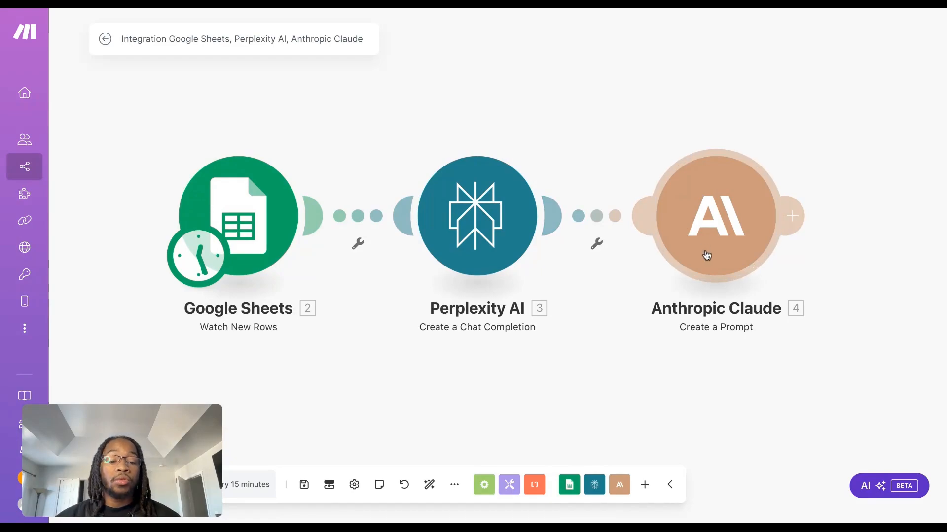
scroll(702, 374, right, 1)
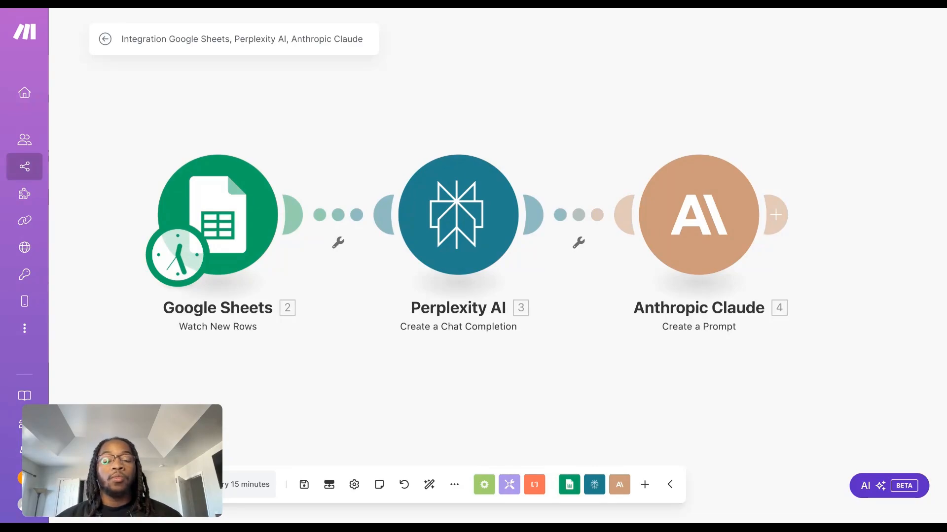
scroll(659, 392, right, 10)
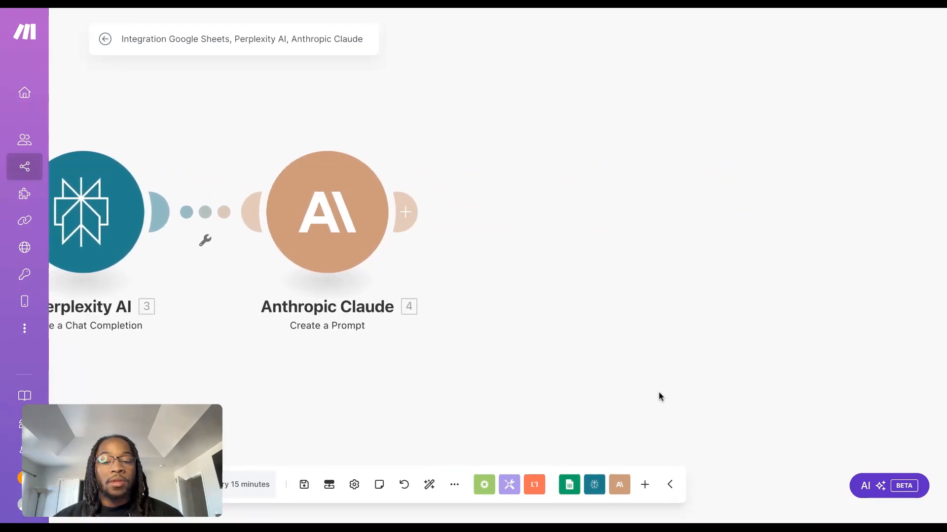
click(318, 212)
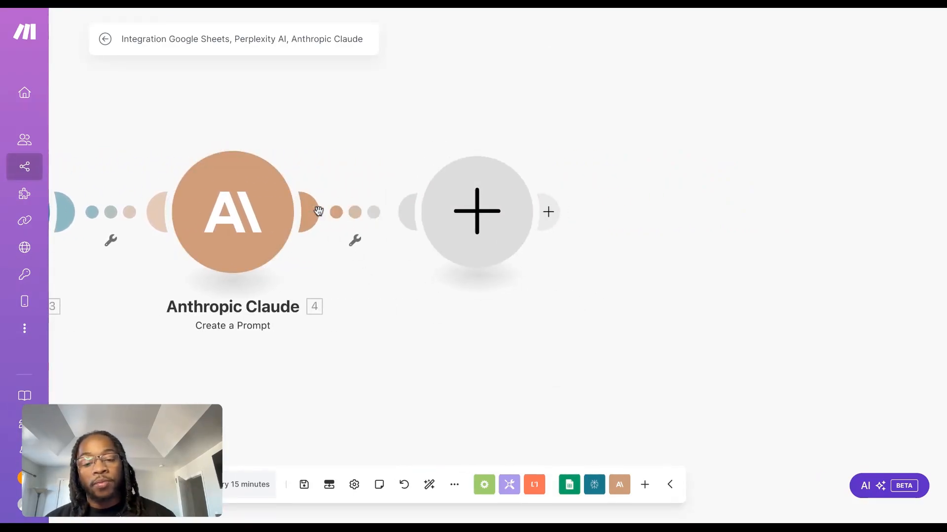
text(hey)
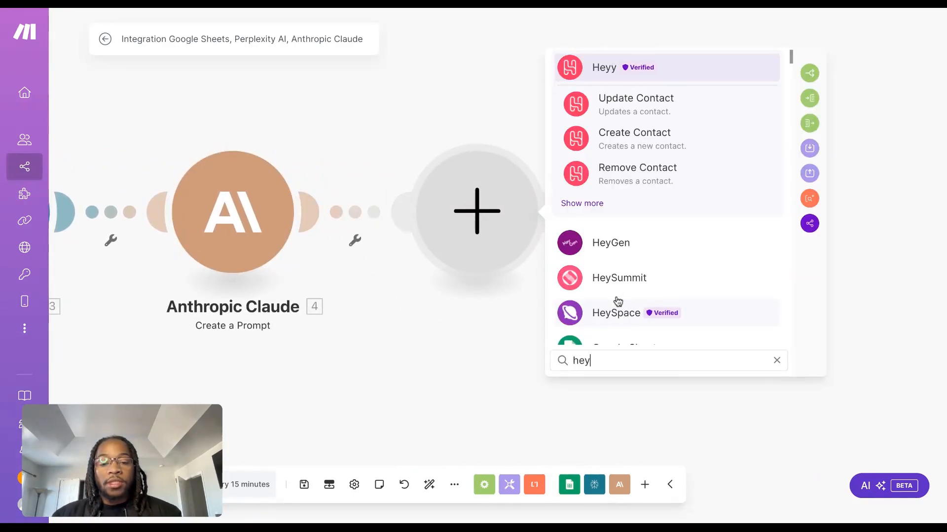
click(636, 243)
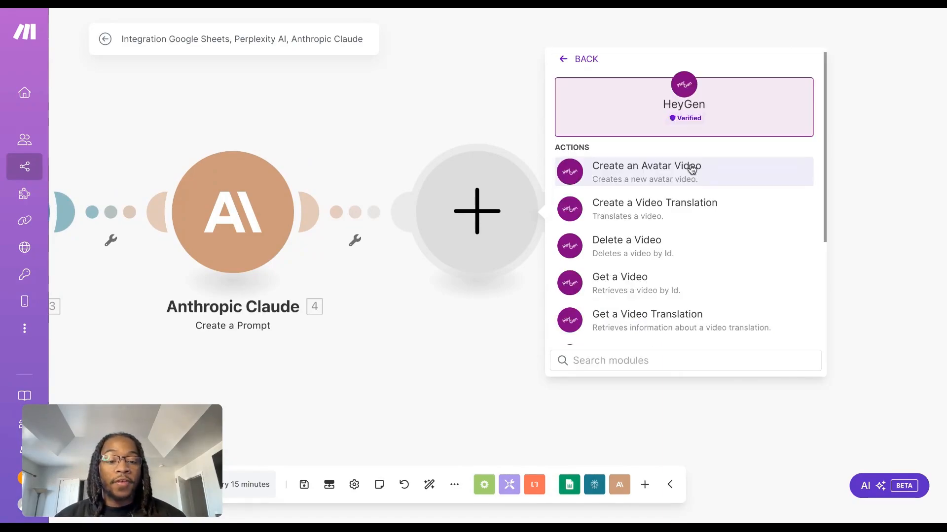
click(691, 170)
Set the HeyGen module's Title of the video to "Example - Test"
click(677, 250)
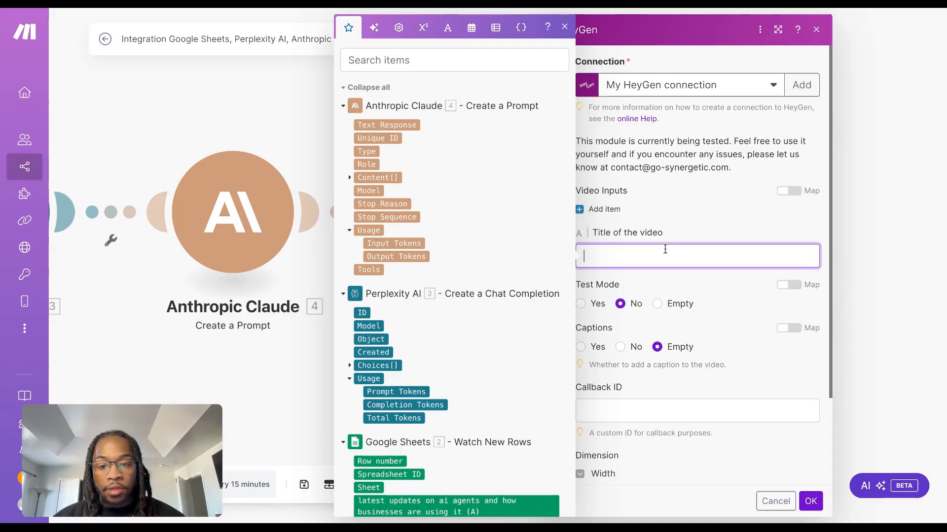
text(Example - Test)
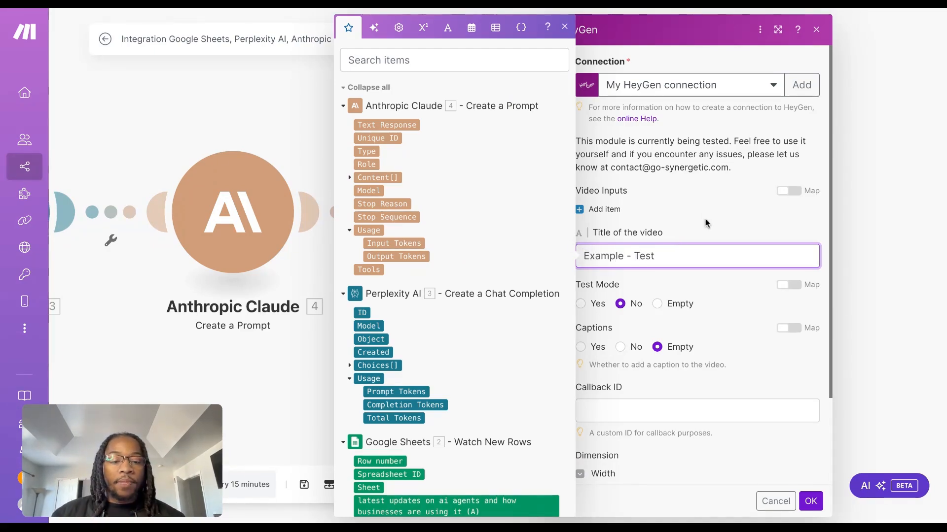
click(710, 223)
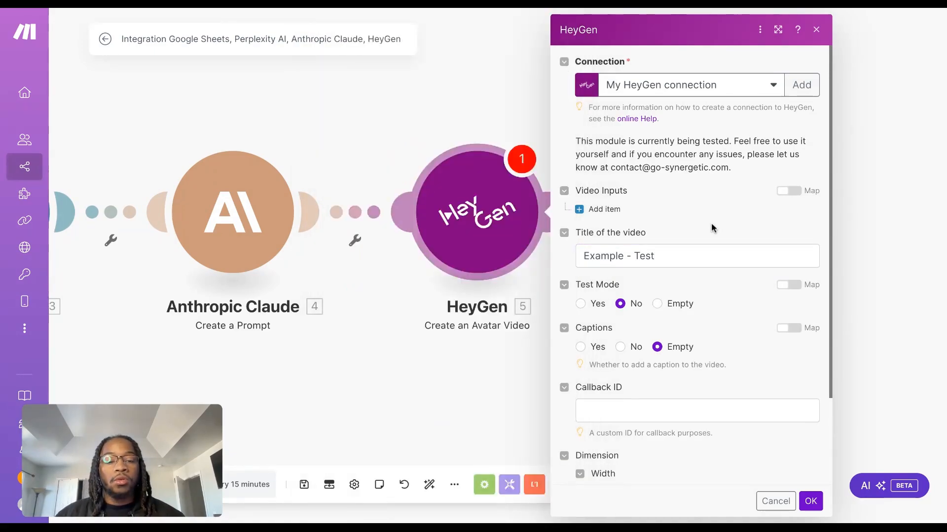
click(668, 256)
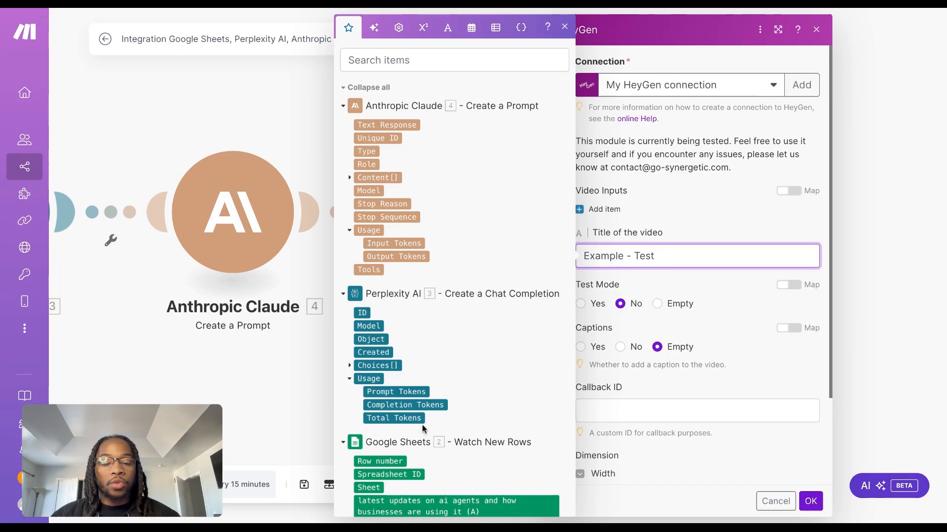
Replace "Test" in the HeyGen module's Title of the video with the timestamp variable, keeping the "Example - " prefix
scroll(422, 425, down, 3)
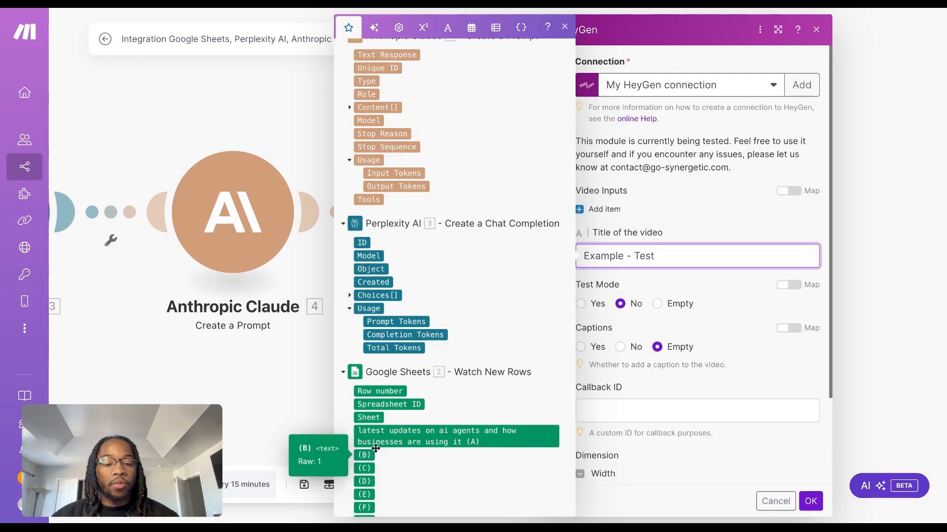
click(672, 257)
key(BackSpace)
key(BackSpace)
key(BackSpace)
key(BackSpace)
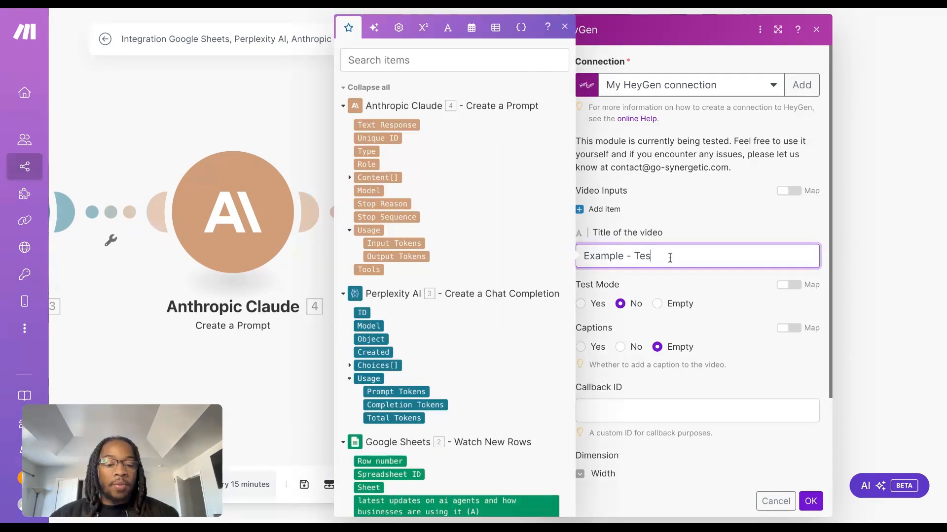
click(423, 27)
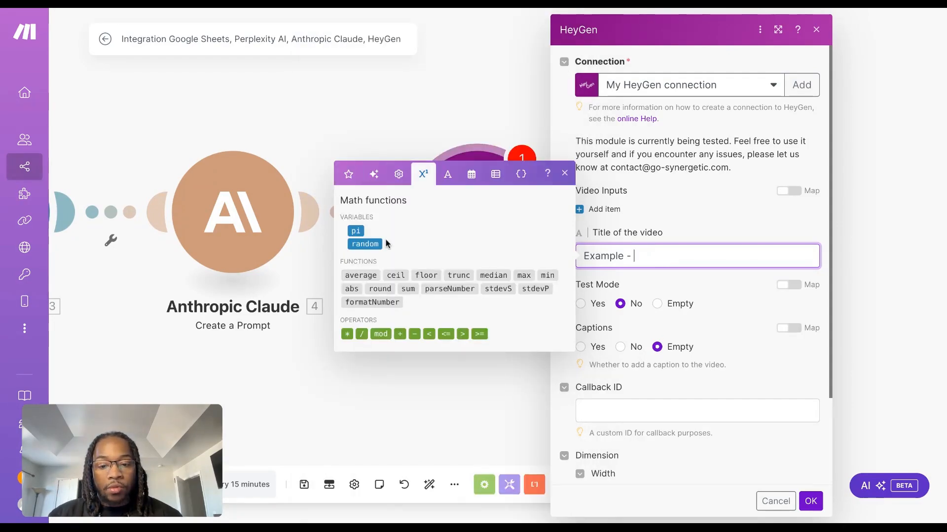
click(397, 178)
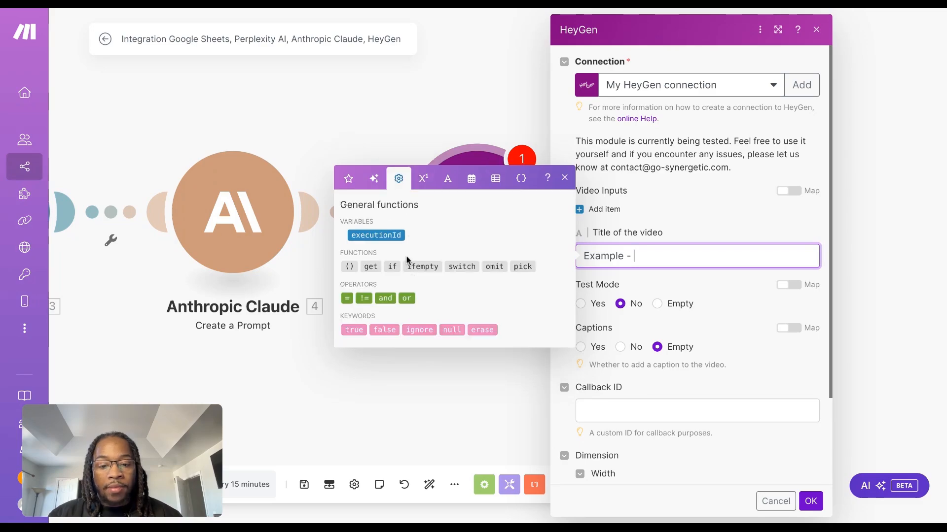
click(448, 179)
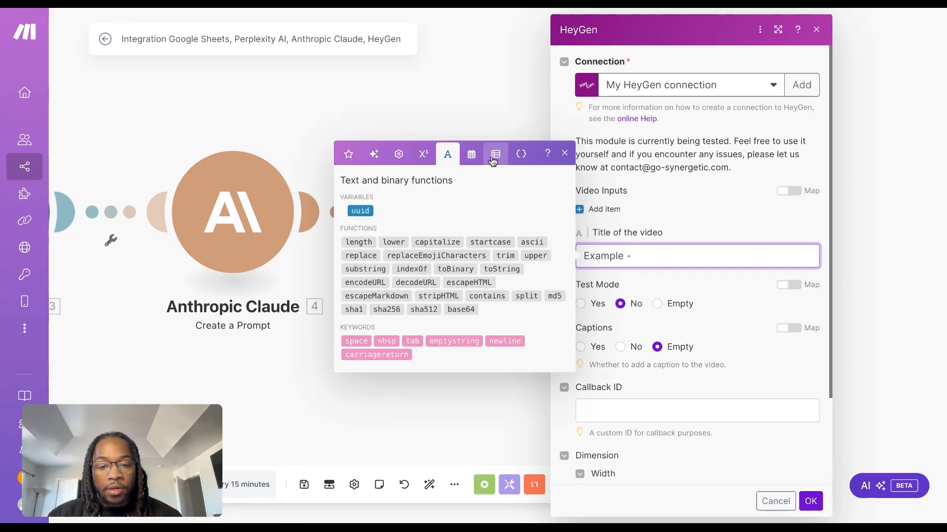
click(471, 154)
click(379, 337)
click(708, 284)
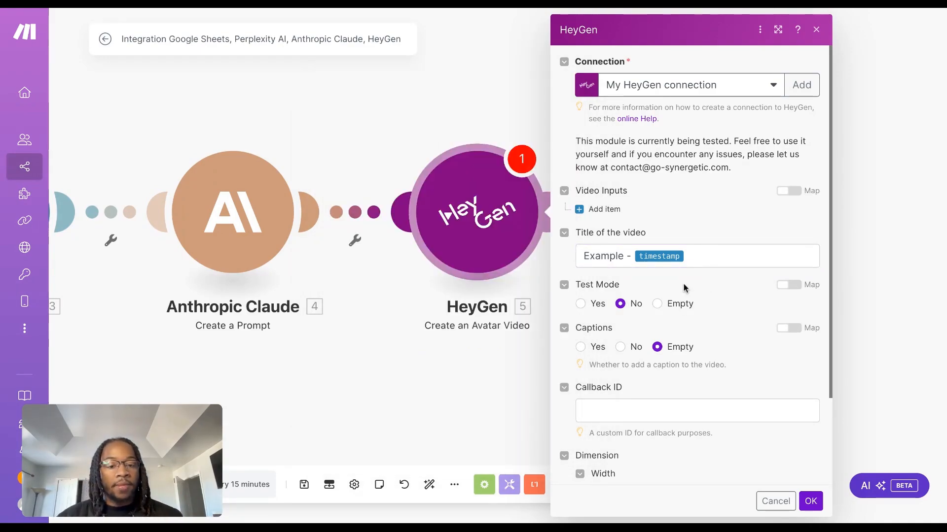
Add an item to Video Inputs, set its character Type to Avatar, and choose the creator's own custom avatar
scroll(690, 266, down, 2)
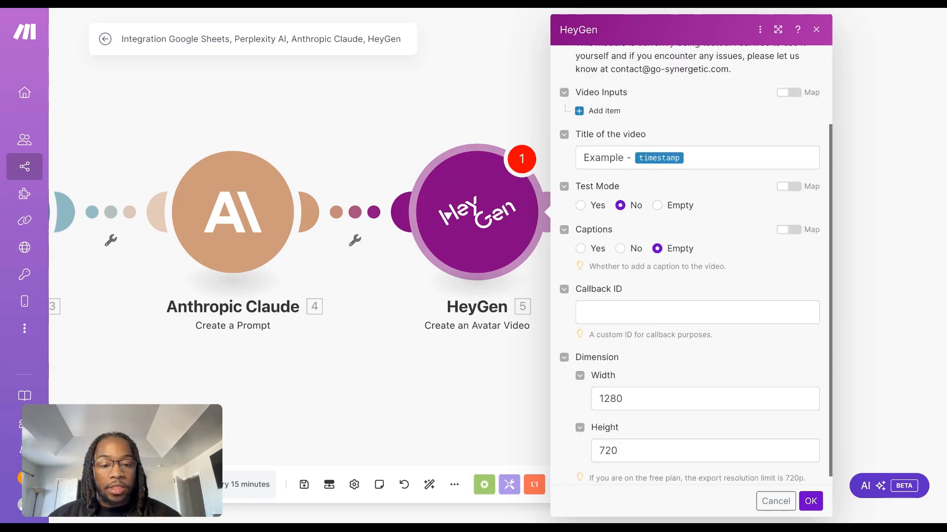
scroll(691, 266, down, 1)
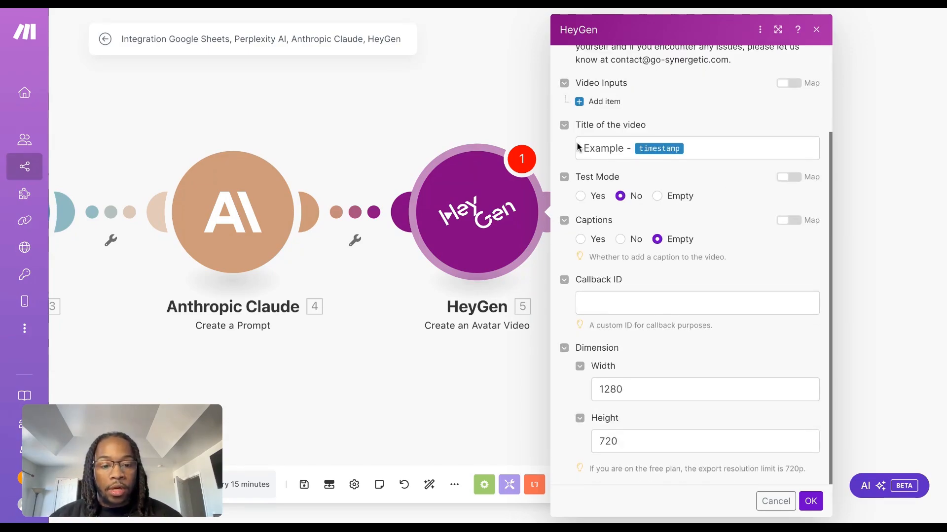
scroll(660, 277, up, 2)
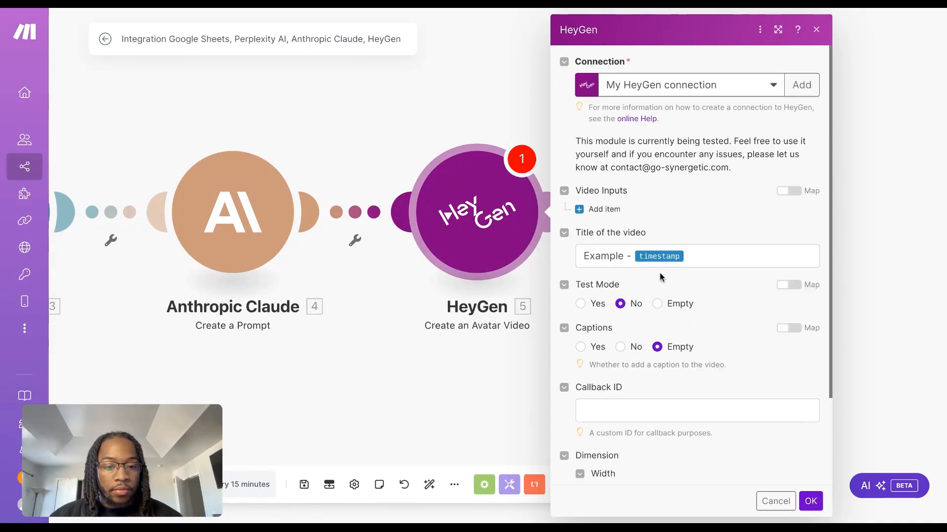
click(597, 210)
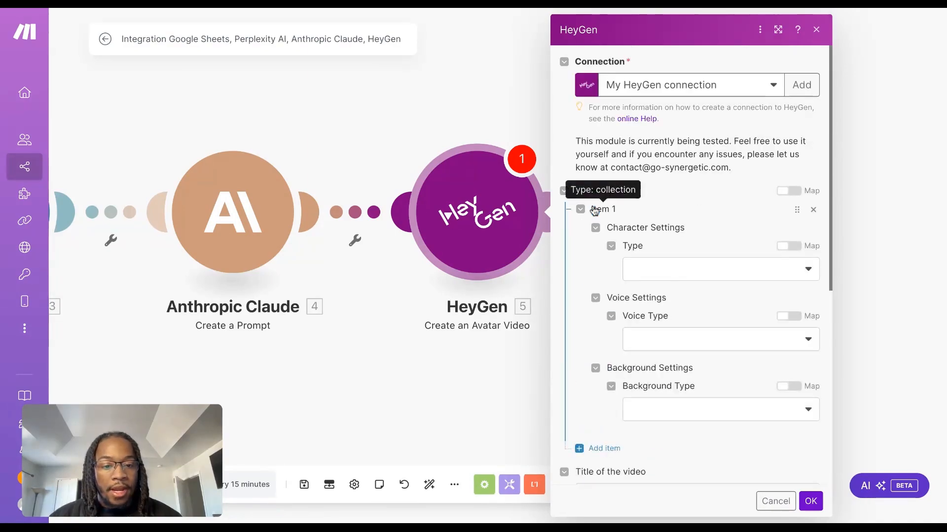
click(701, 266)
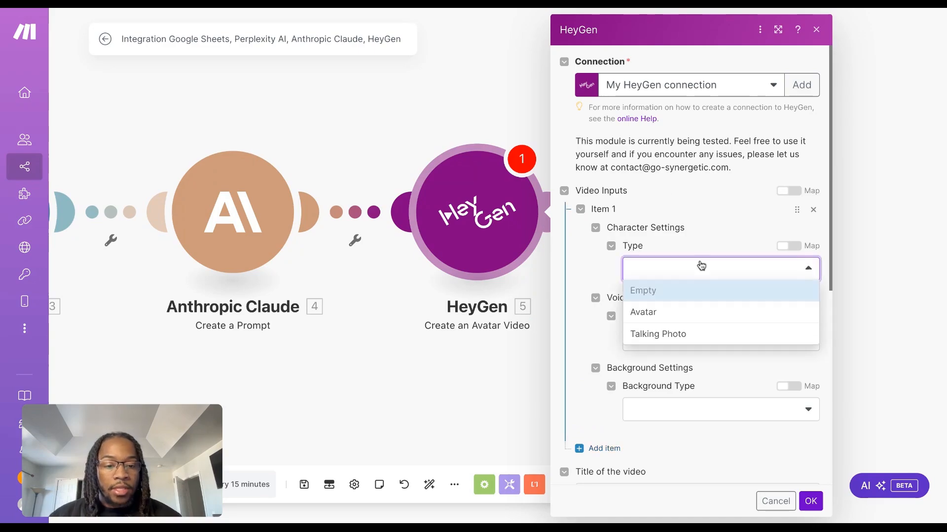
click(662, 315)
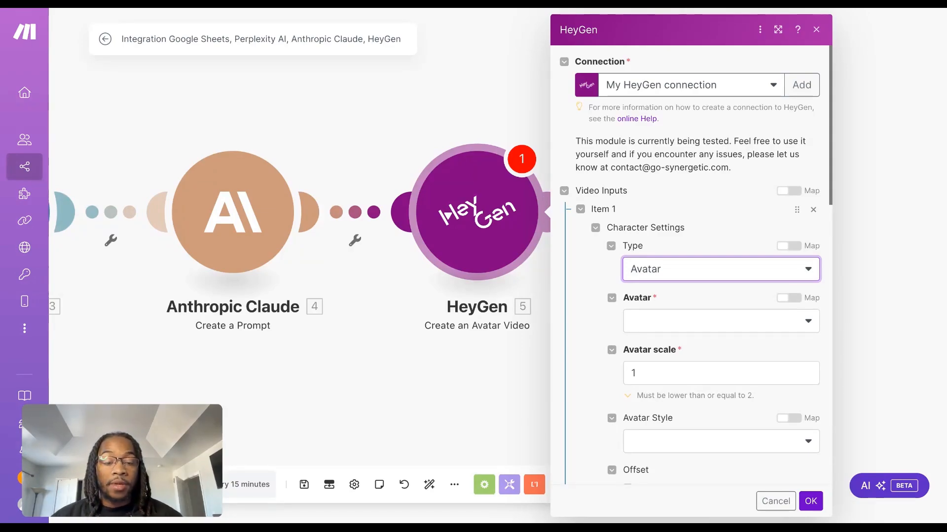
click(708, 321)
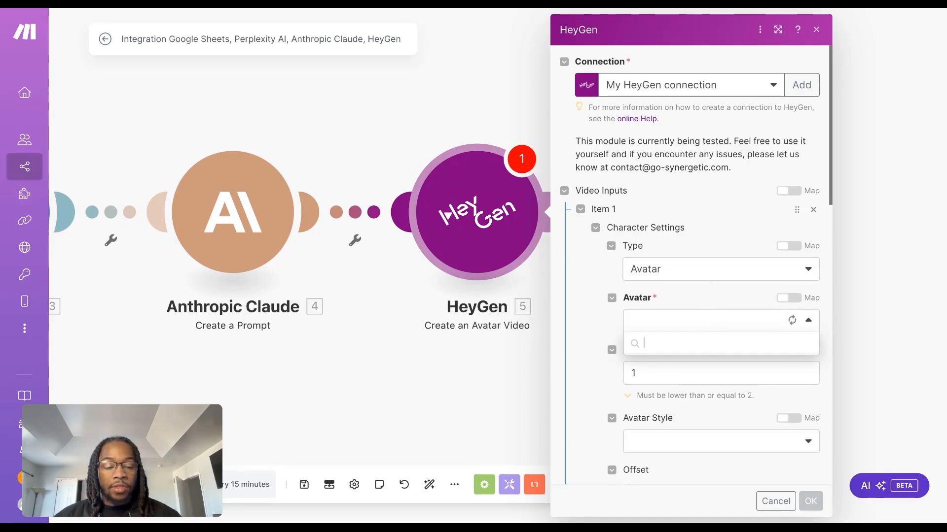
click(687, 365)
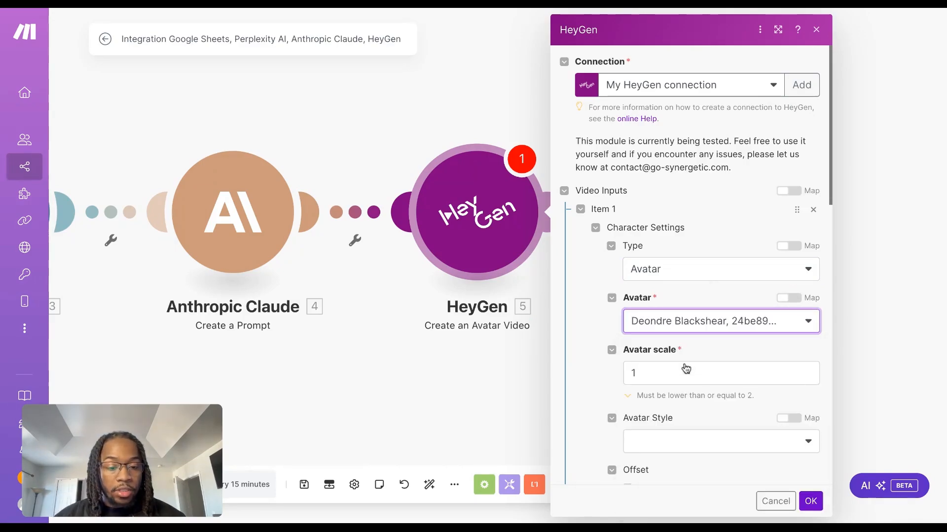
scroll(683, 365, down, 6)
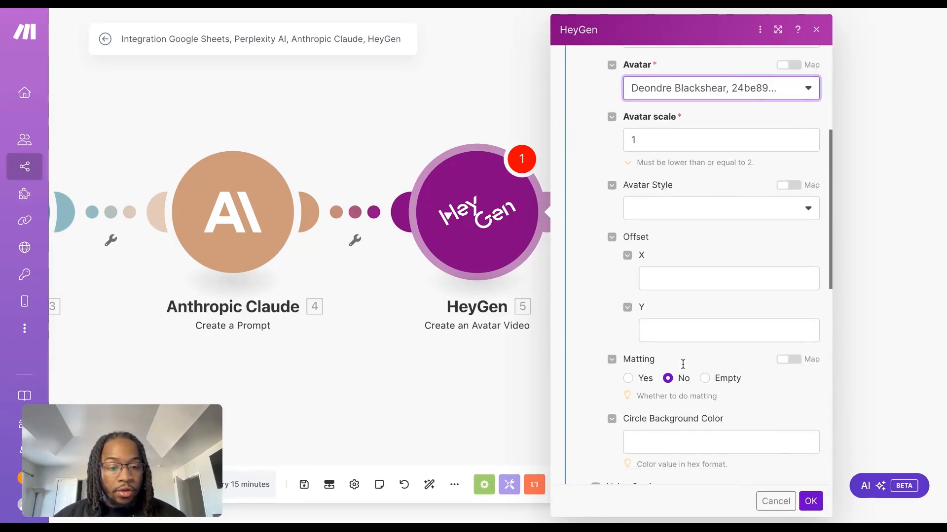
click(668, 117)
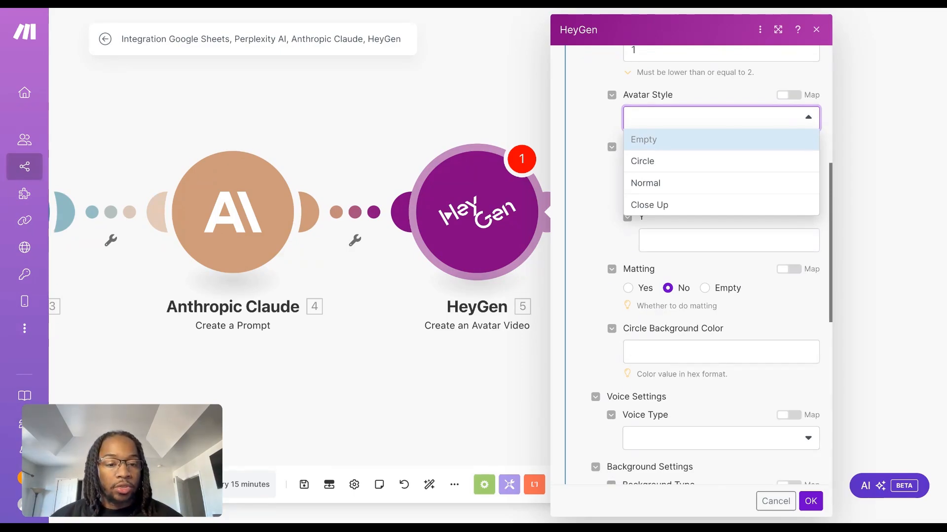
click(694, 89)
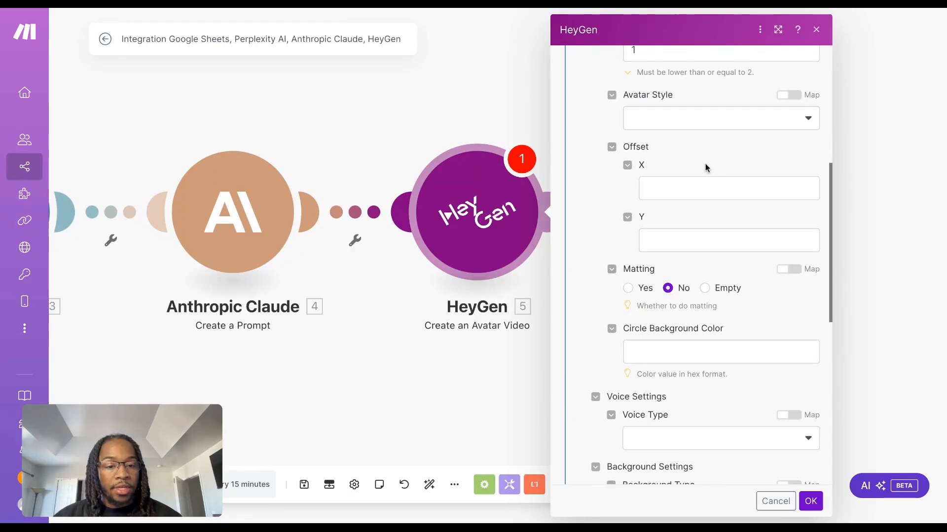
scroll(705, 163, down, 3)
click(666, 220)
click(751, 183)
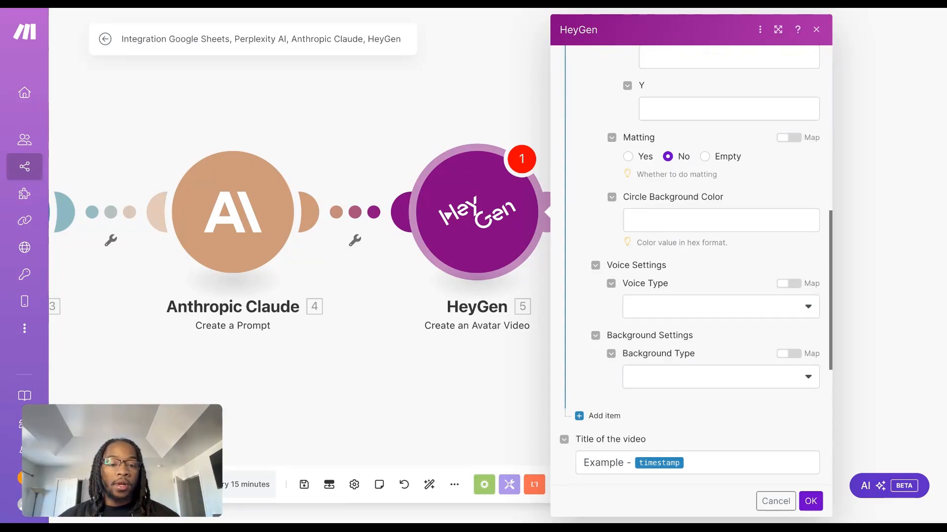
Set the video item's Voice Type to Text and its Voice ID to the creator's custom Professional voice
scroll(690, 212, down, 2)
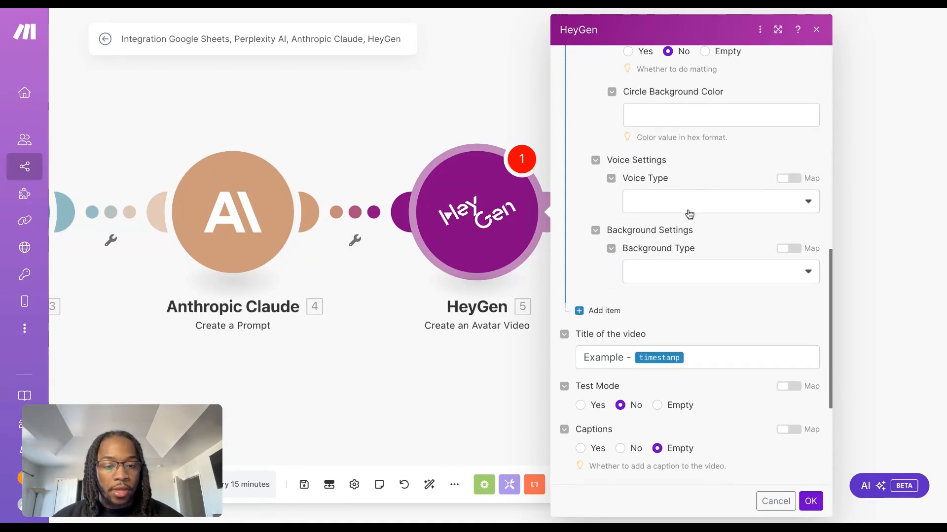
click(702, 207)
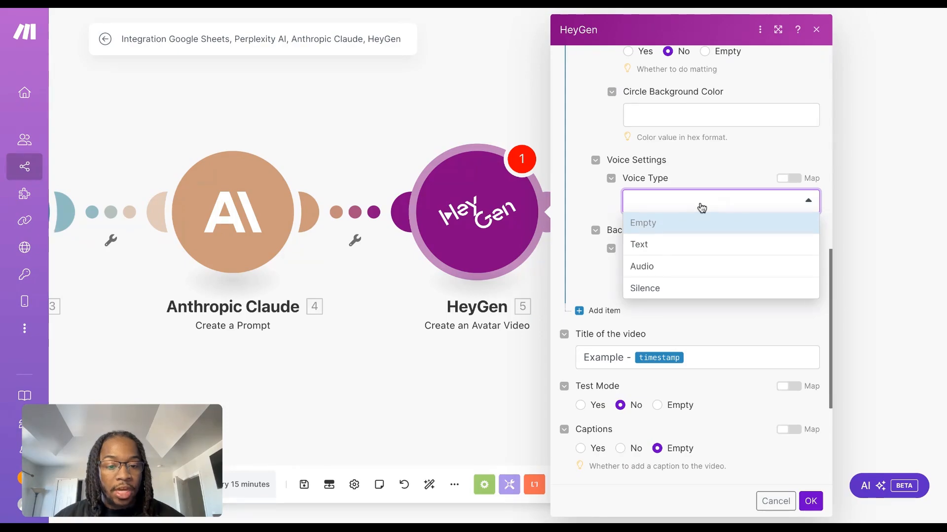
click(671, 267)
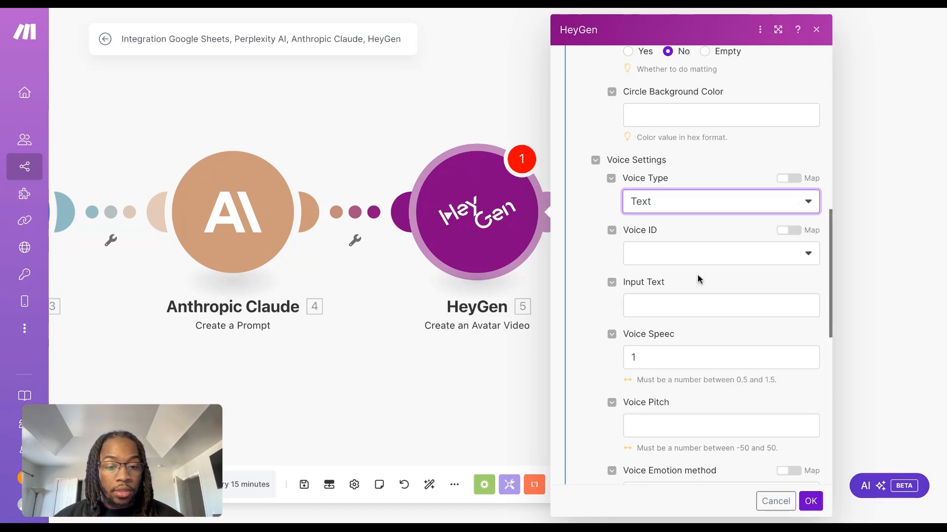
scroll(697, 273, down, 1)
click(725, 226)
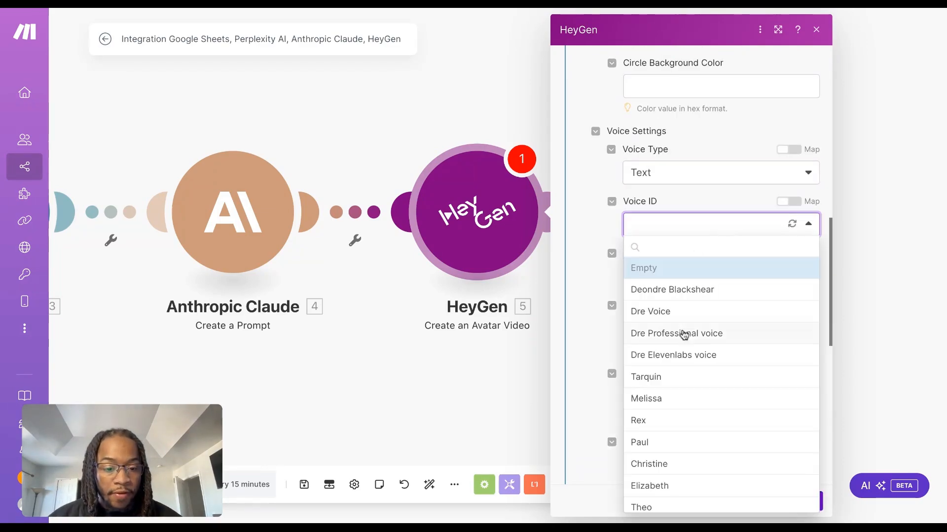
click(684, 335)
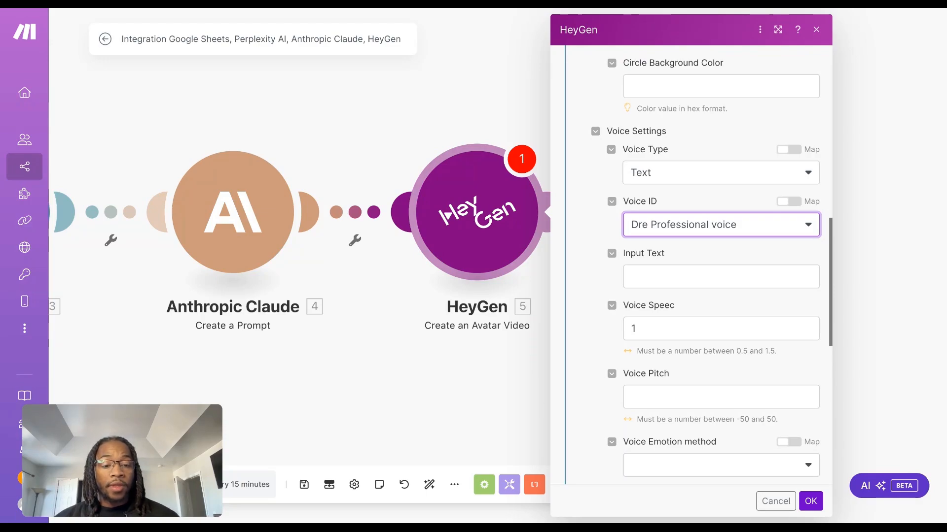
Map Perplexity AI's Choices[] Message Content value into the voice settings' Input Text
click(689, 272)
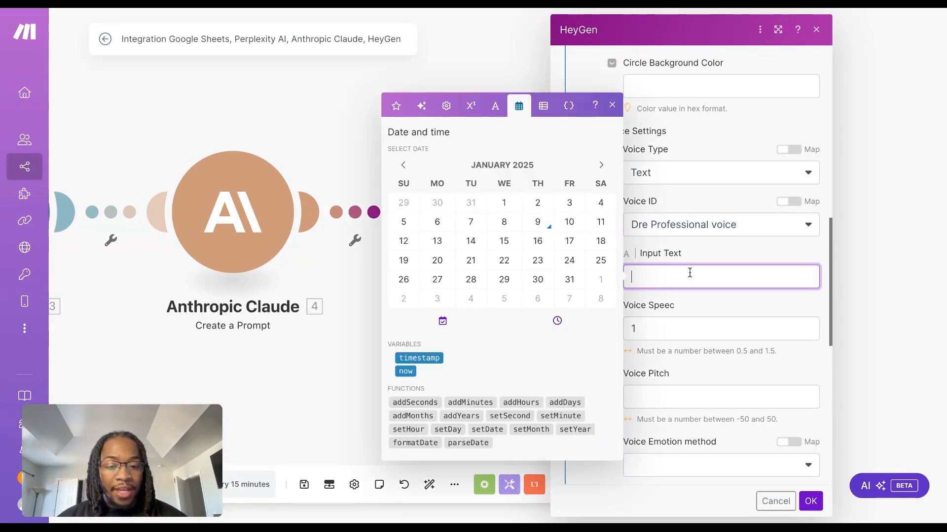
click(396, 106)
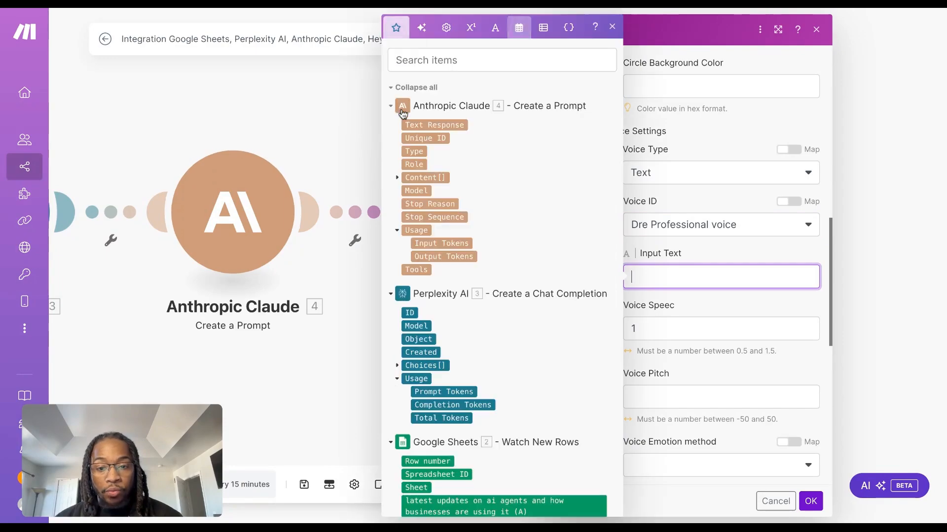
scroll(421, 390, down, 1)
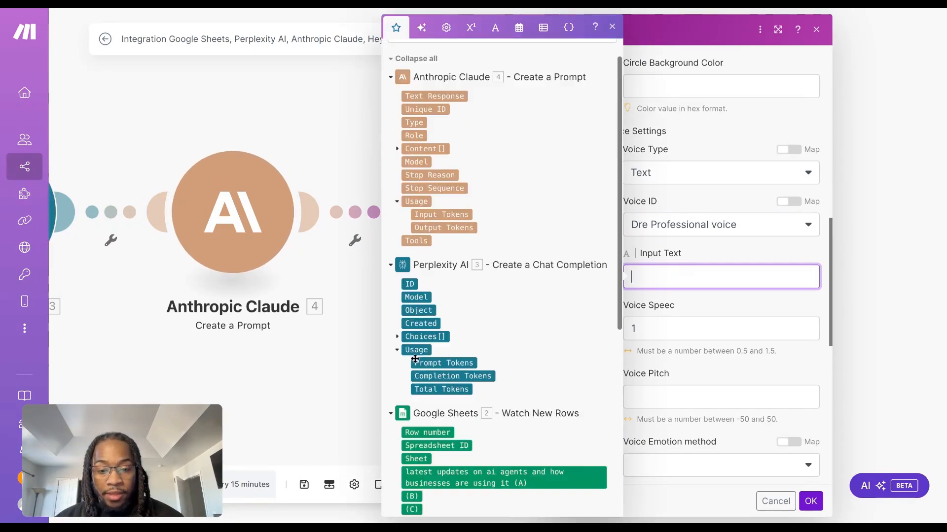
click(397, 338)
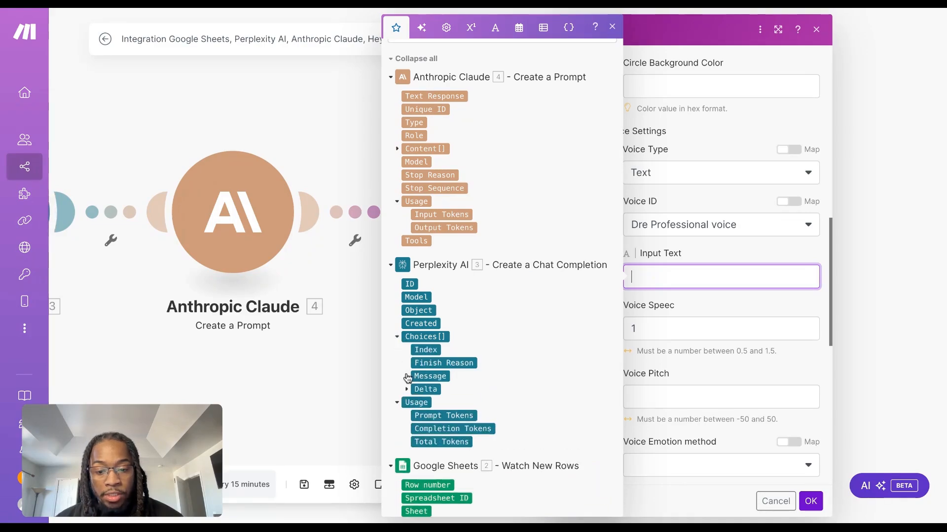
click(406, 378)
click(439, 389)
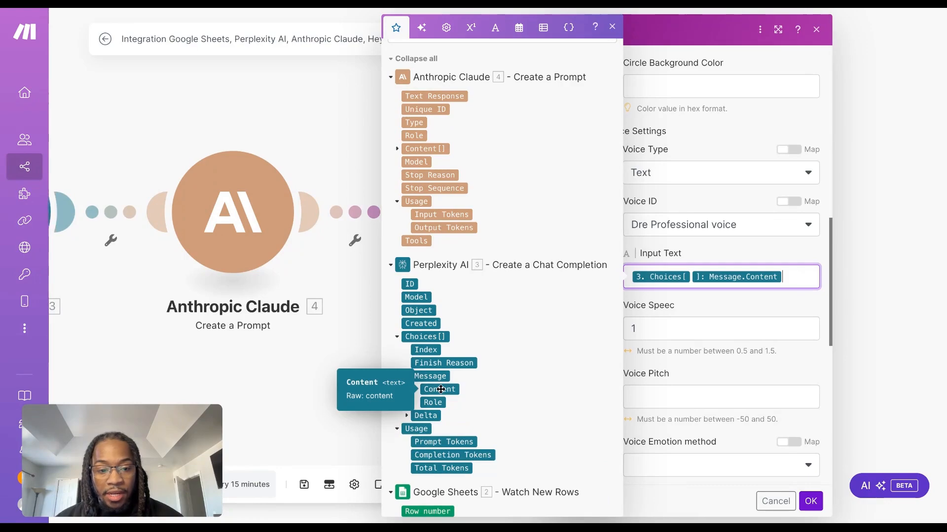
click(700, 305)
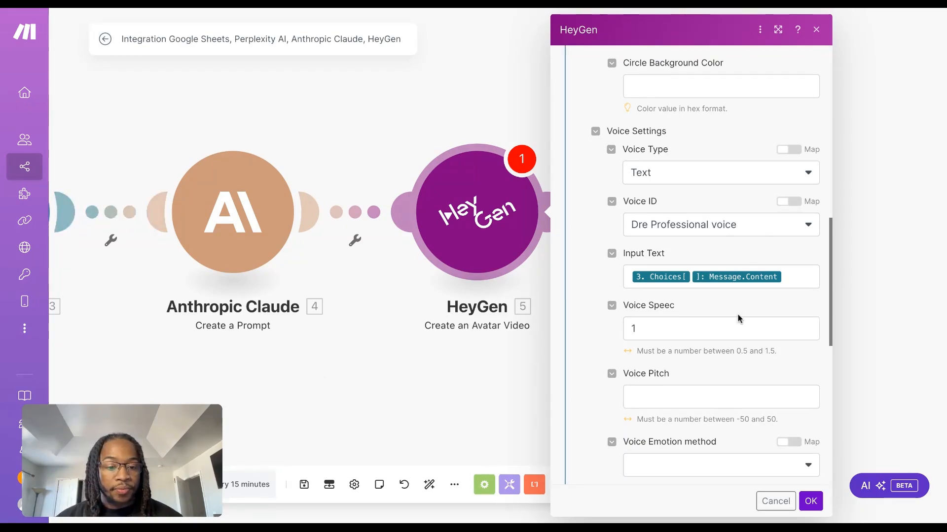
Set the voice speed to 1.2 and leave Voice Pitch empty
scroll(738, 318, down, 2)
click(725, 245)
text(1.2)
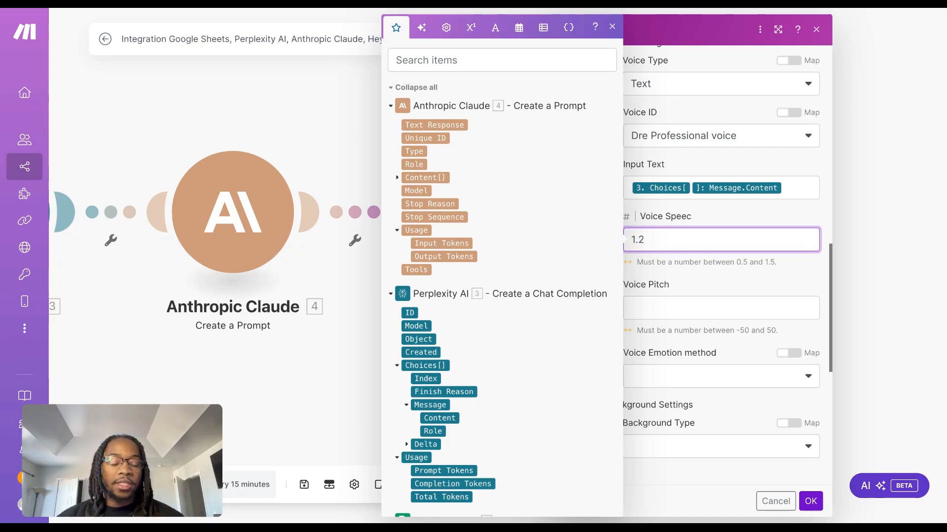
click(704, 303)
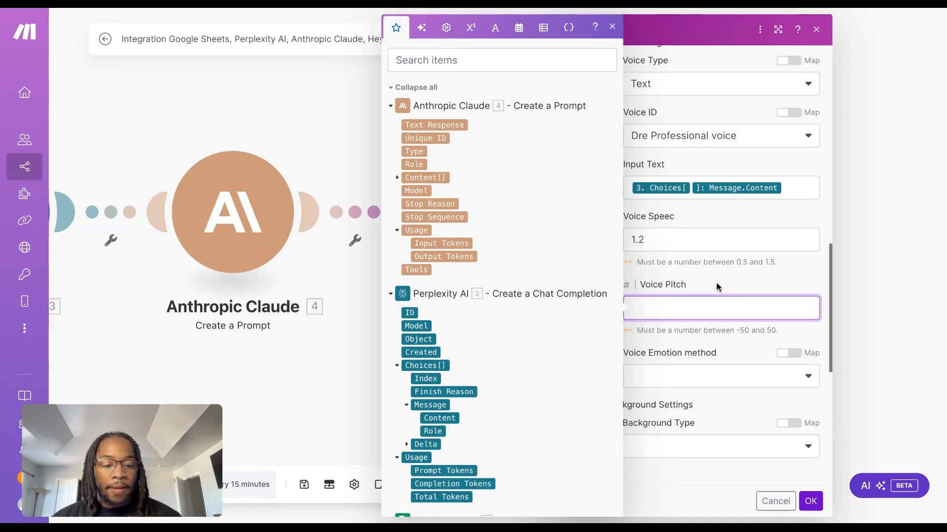
click(733, 277)
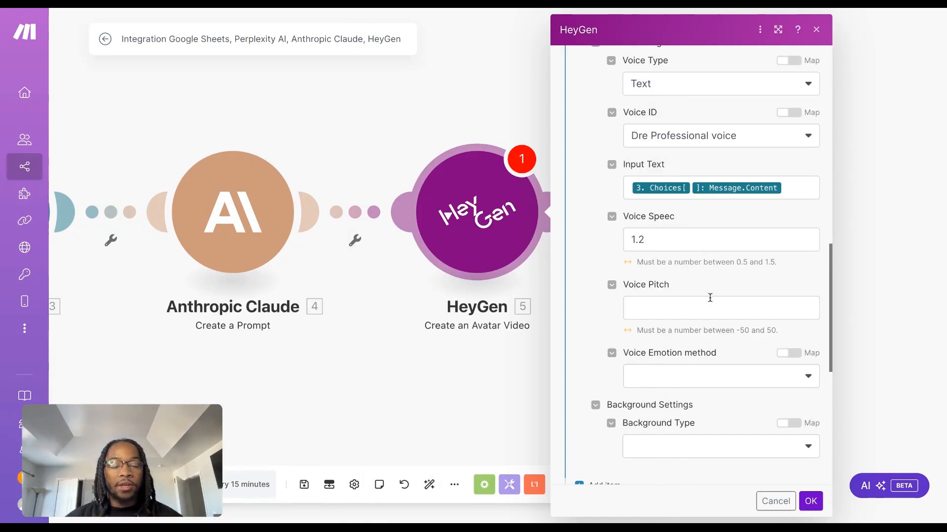
Set the Voice Emotion method to Excited in the video item's voice settings
scroll(692, 266, down, 1)
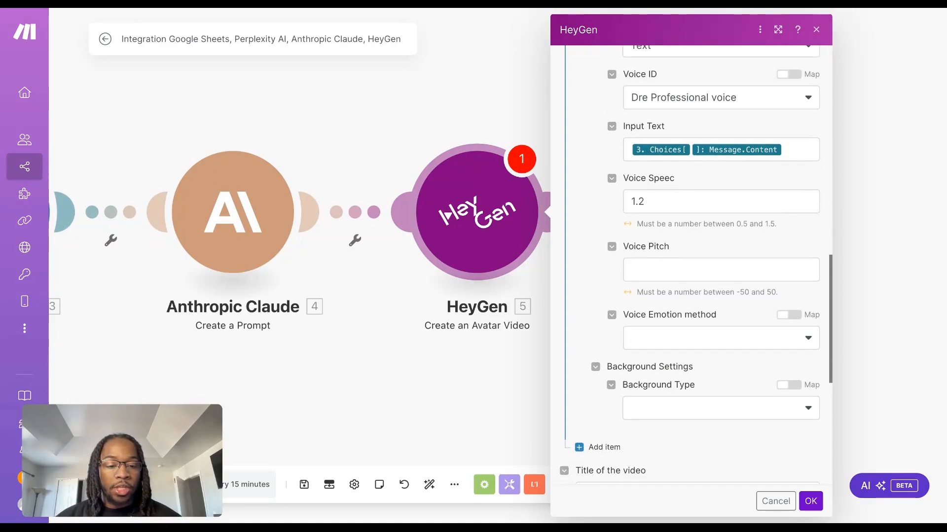
scroll(710, 316, down, 1)
click(708, 318)
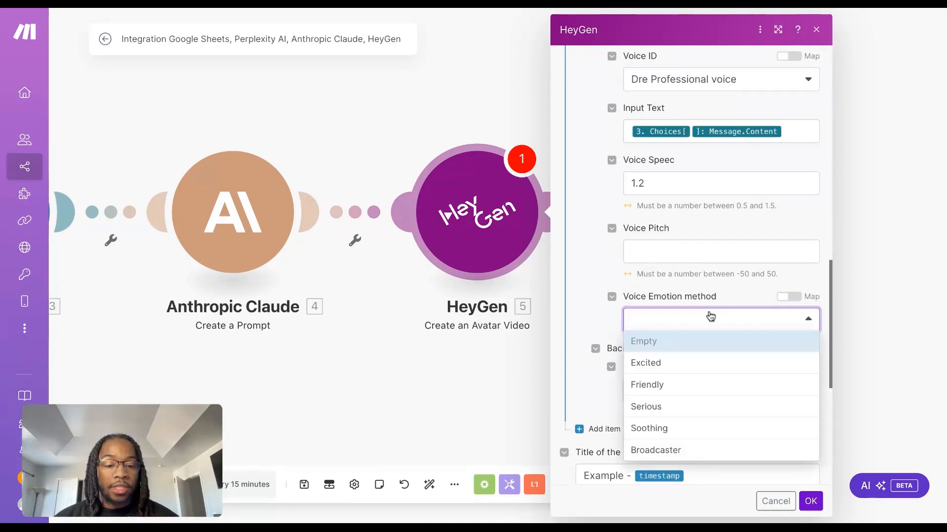
click(676, 365)
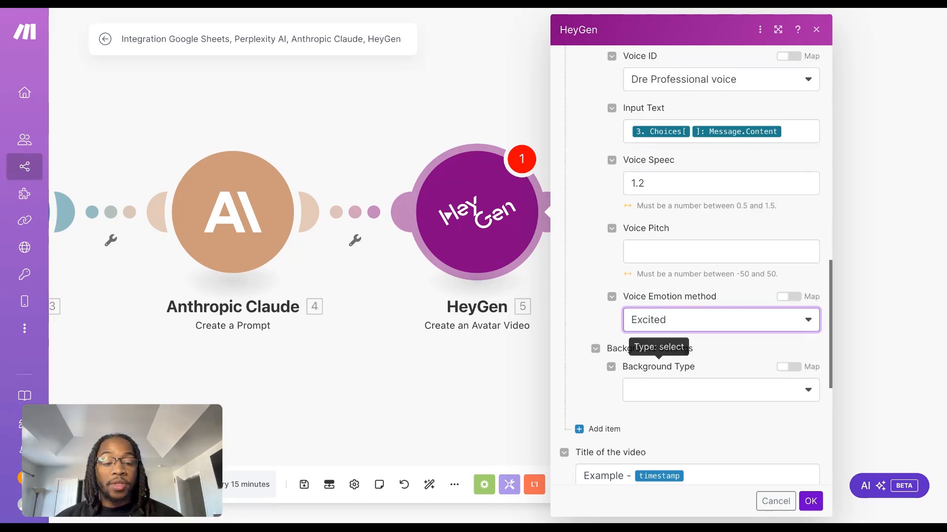
Leave the video item's Background Type empty and save the HeyGen Create an Avatar Video module
scroll(716, 356, down, 1)
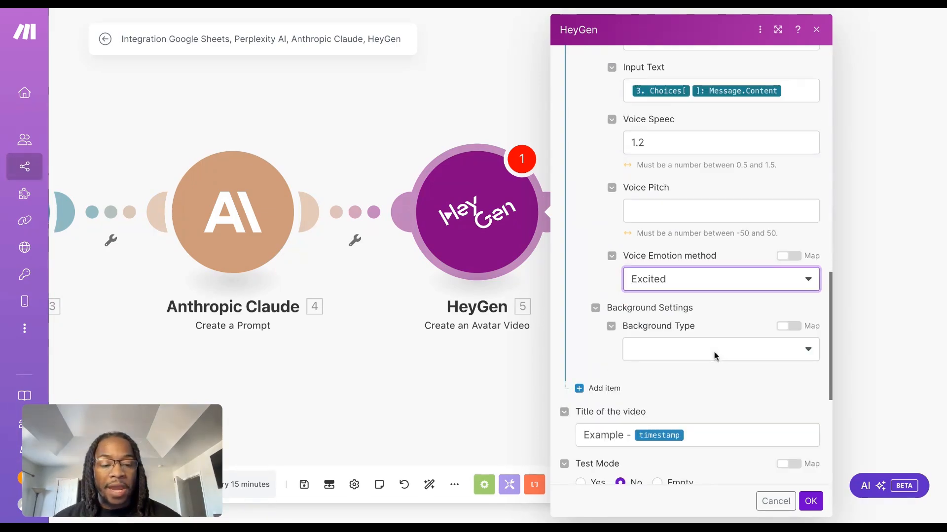
click(716, 356)
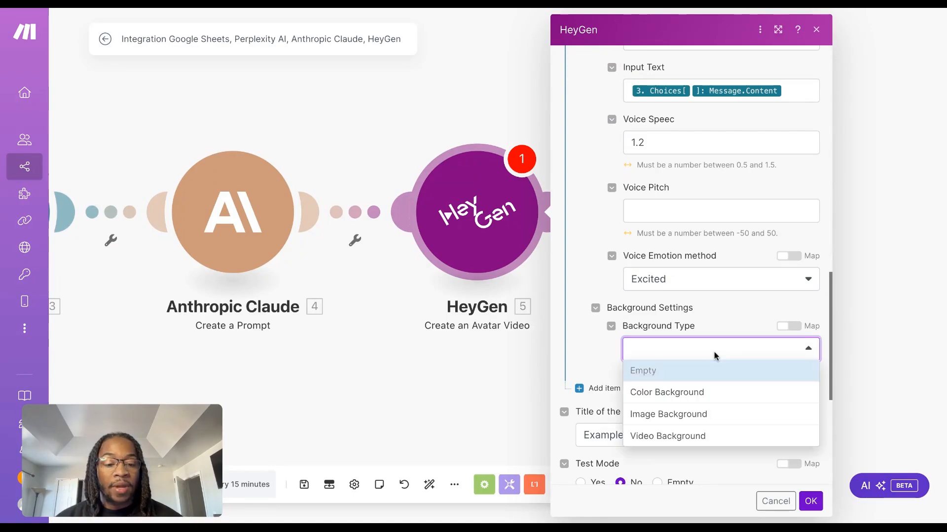
click(729, 324)
scroll(735, 296, down, 6)
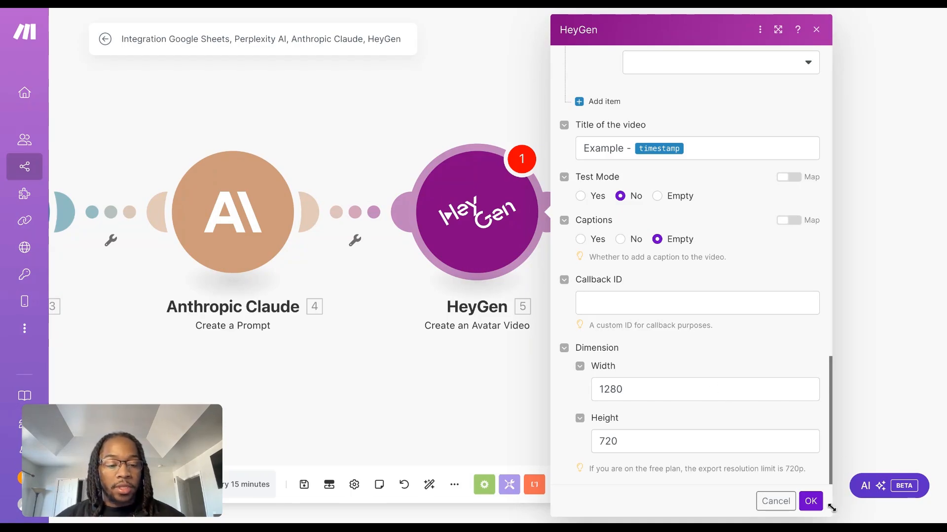
click(810, 502)
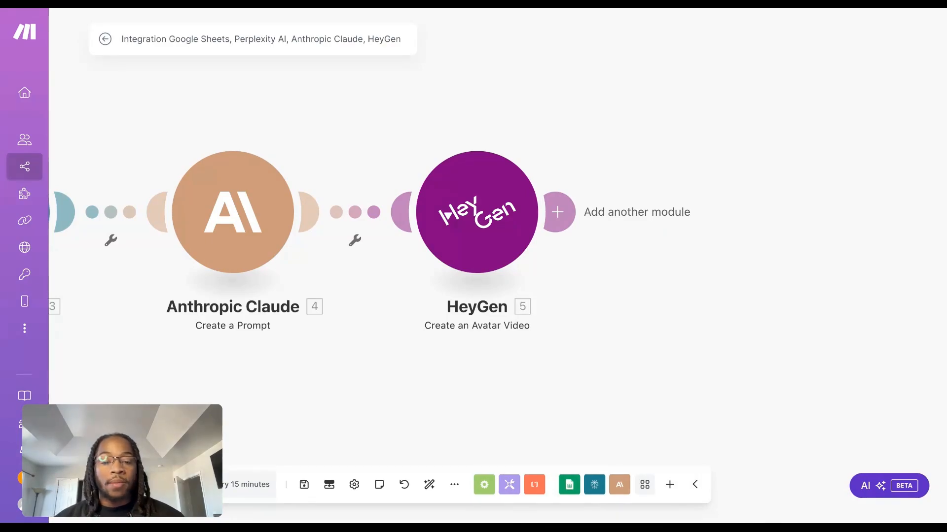
Add a Tools Sleep module after the HeyGen Create an Avatar Video module
scroll(717, 284, right, 1)
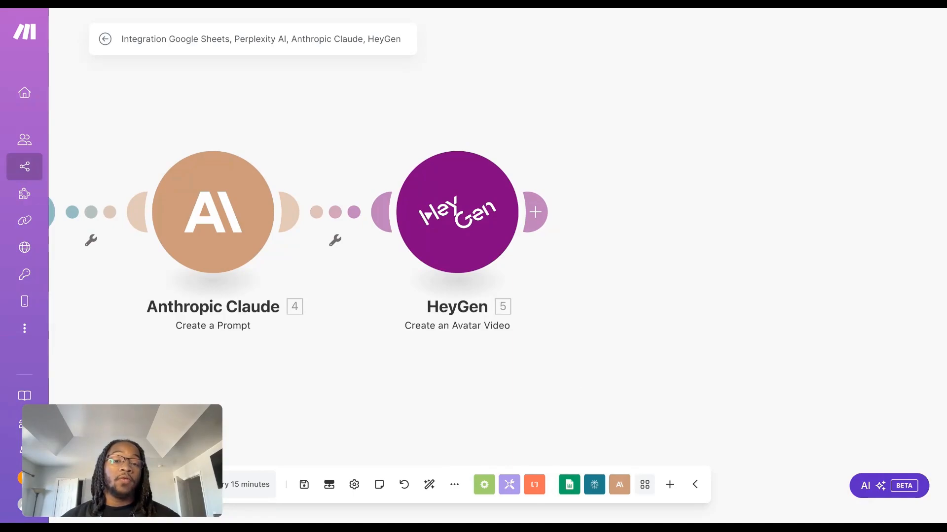
click(535, 217)
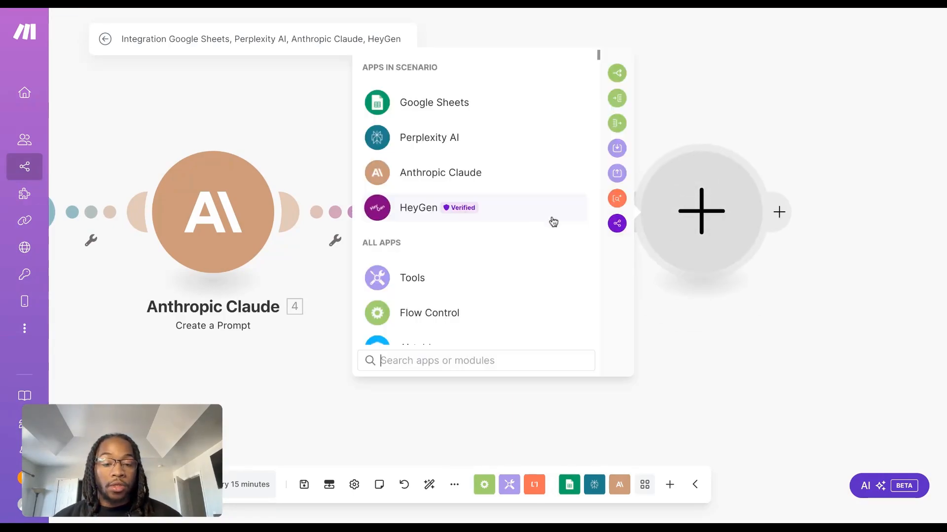
click(506, 280)
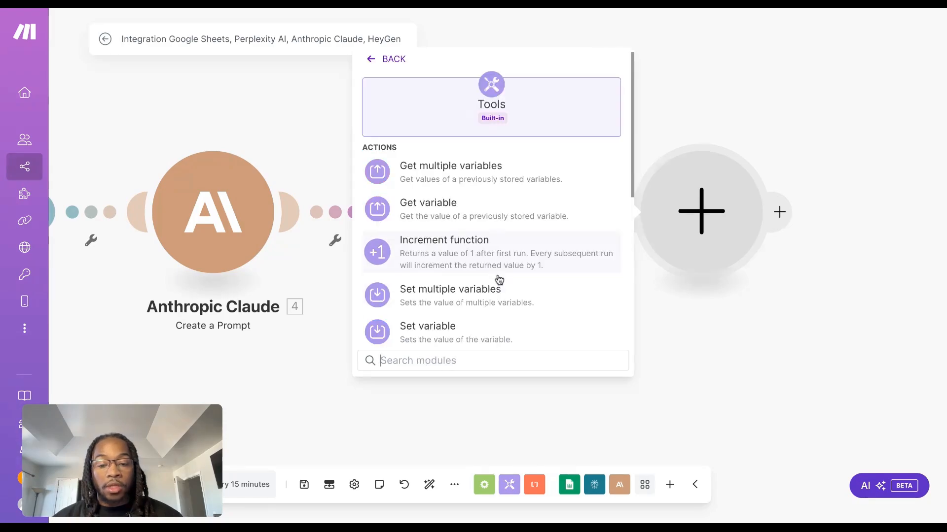
scroll(488, 251, down, 2)
click(472, 282)
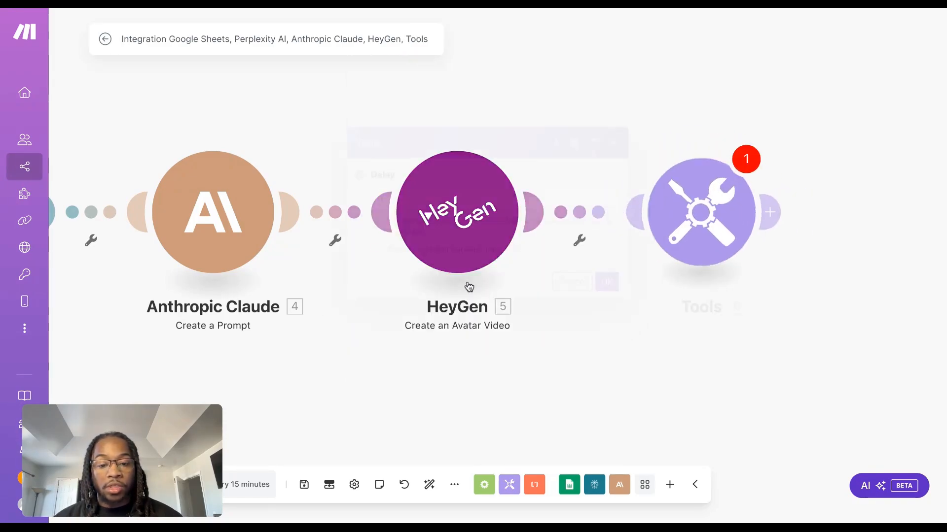
Set the Sleep module's Delay to 300 seconds and save it
click(498, 197)
key(BackSpace)
text(300)
key(BackSpace)
key(BackSpace)
key(BackSpace)
text(100)
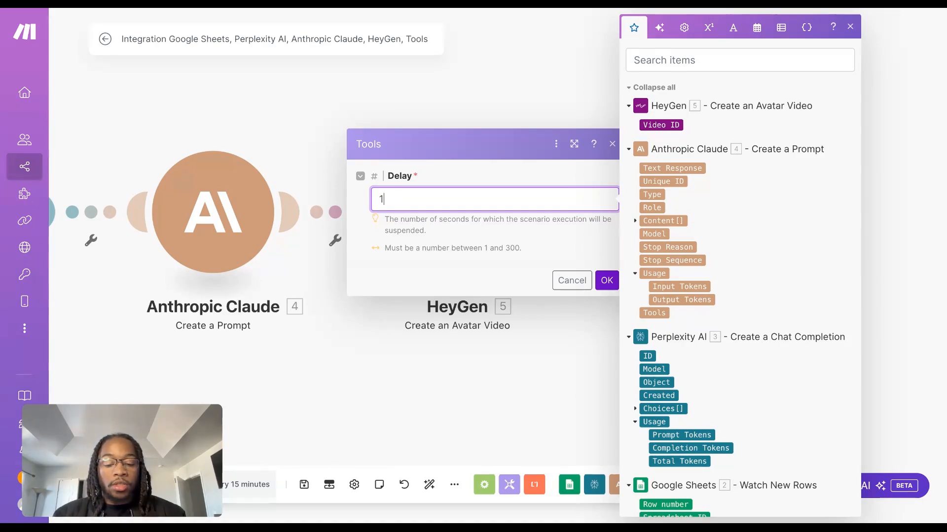
key(BackSpace)
key(BackSpace)
key(BackSpace)
text(300)
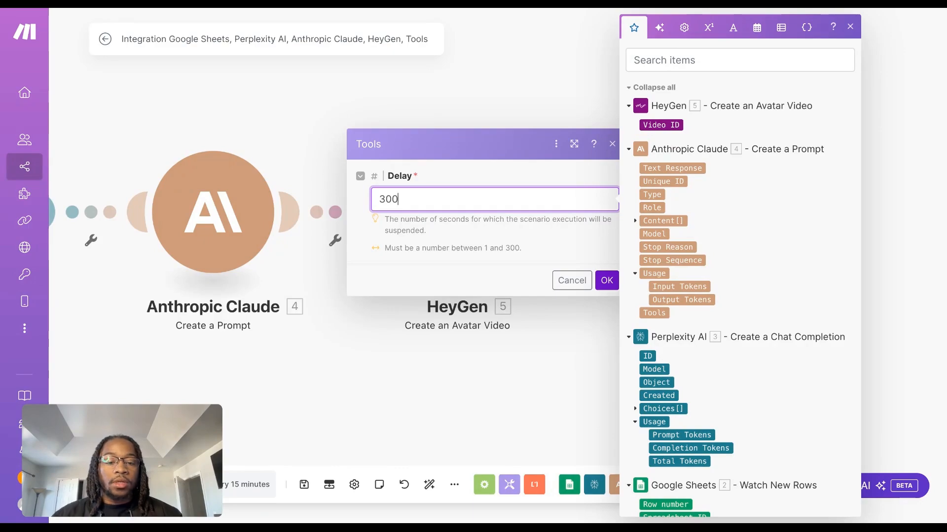
click(606, 280)
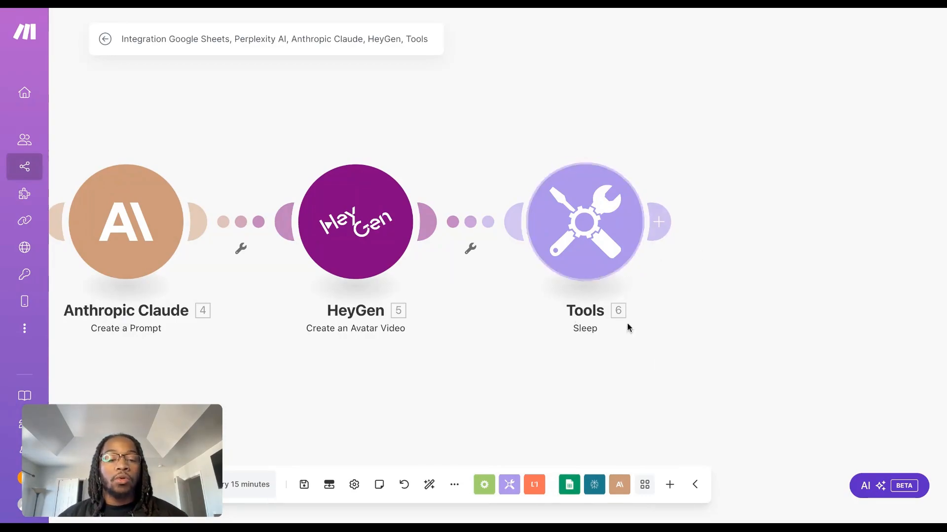
Add a HeyGen Get a Video module after the Sleep module and open its Video ID choices
scroll(674, 346, right, 2)
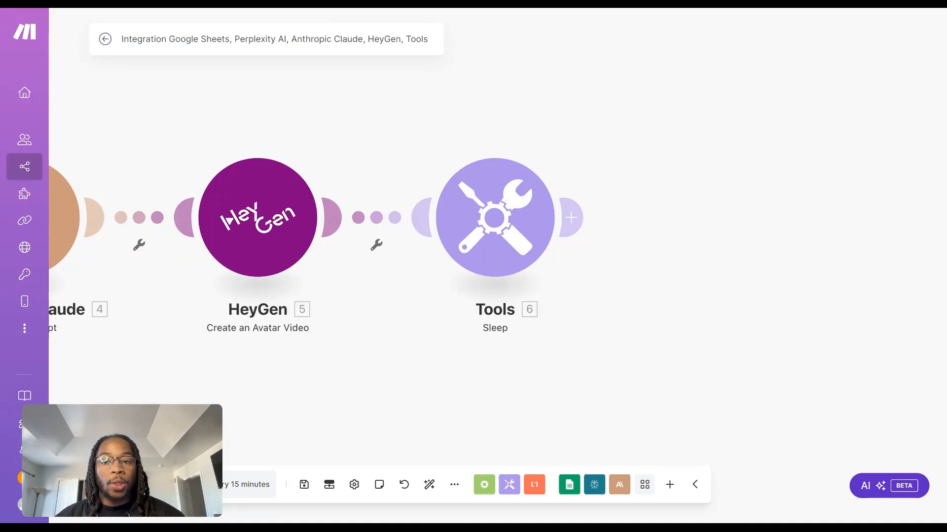
click(572, 217)
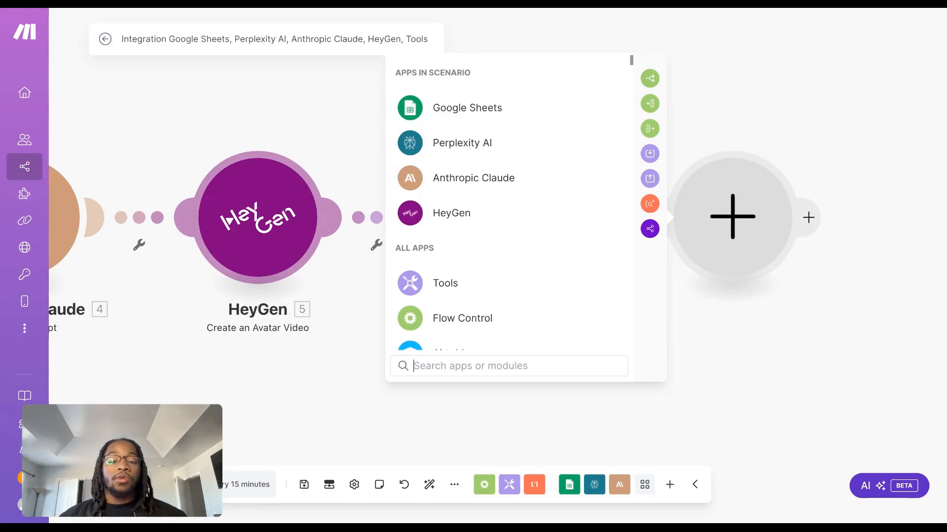
click(459, 219)
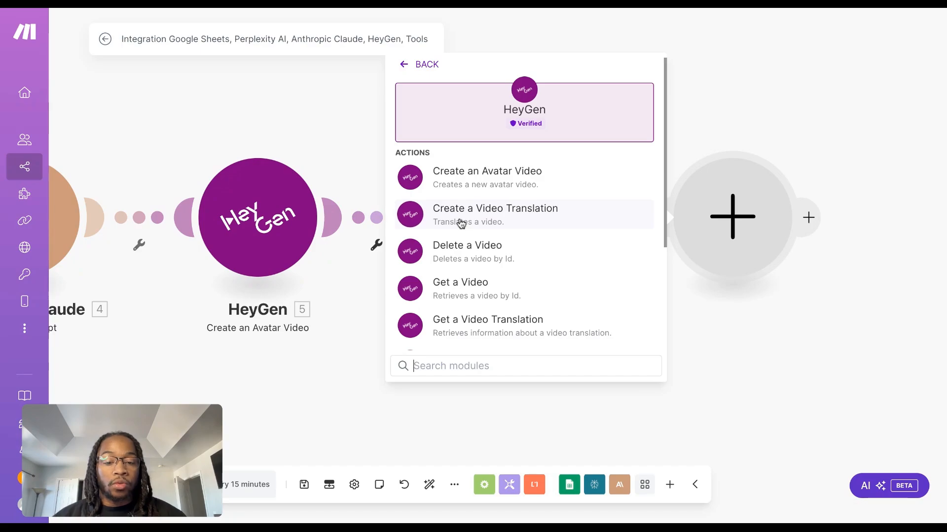
scroll(562, 226, down, 2)
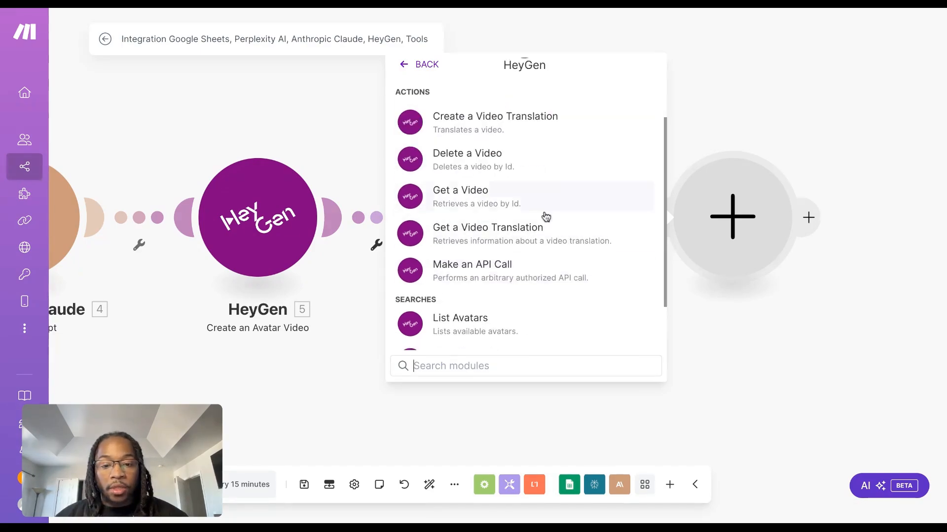
click(526, 198)
click(488, 267)
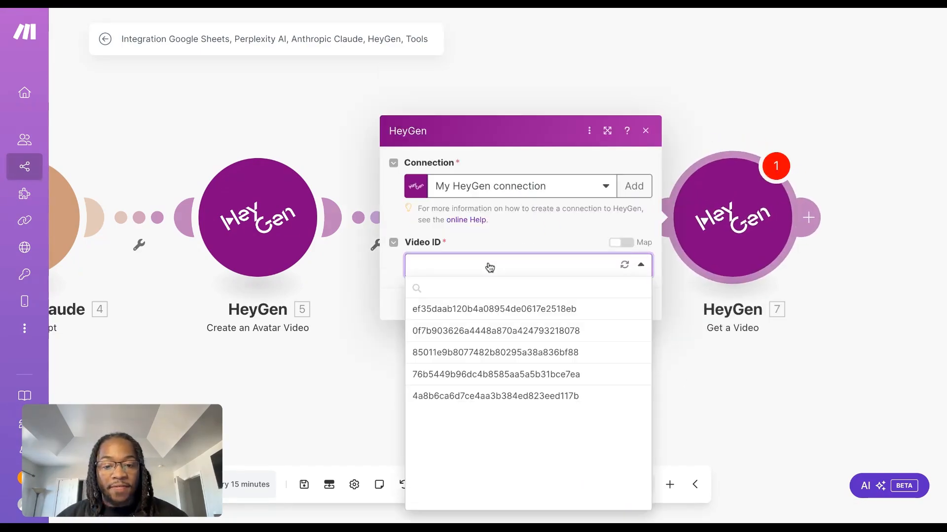
click(489, 266)
click(488, 266)
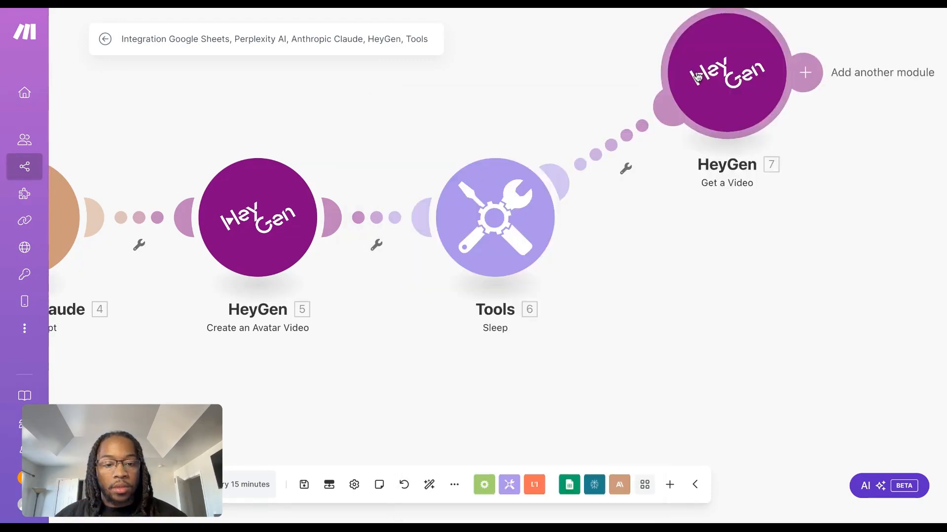
Detach the Get a Video module from the chain and add a Google Sheets Update a Row module after Sleep
drag(726, 72, 753, 57)
click(630, 142)
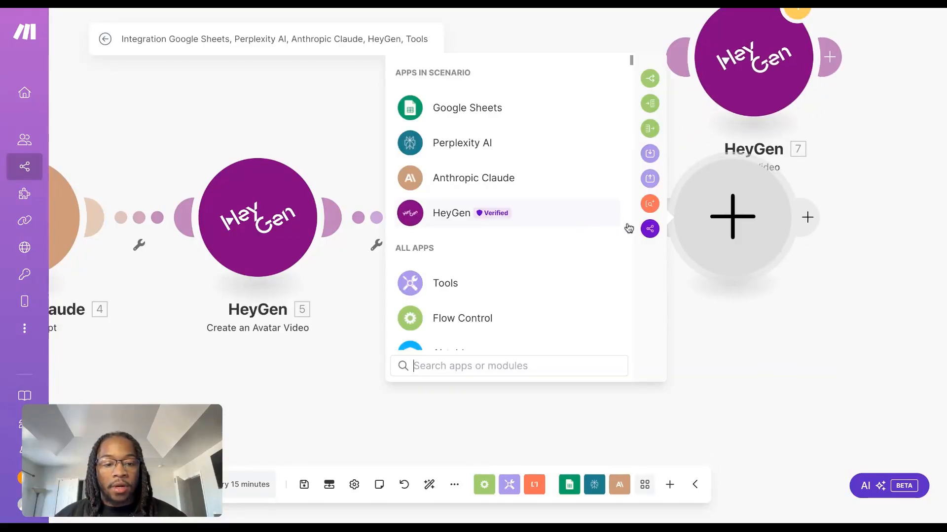
click(472, 116)
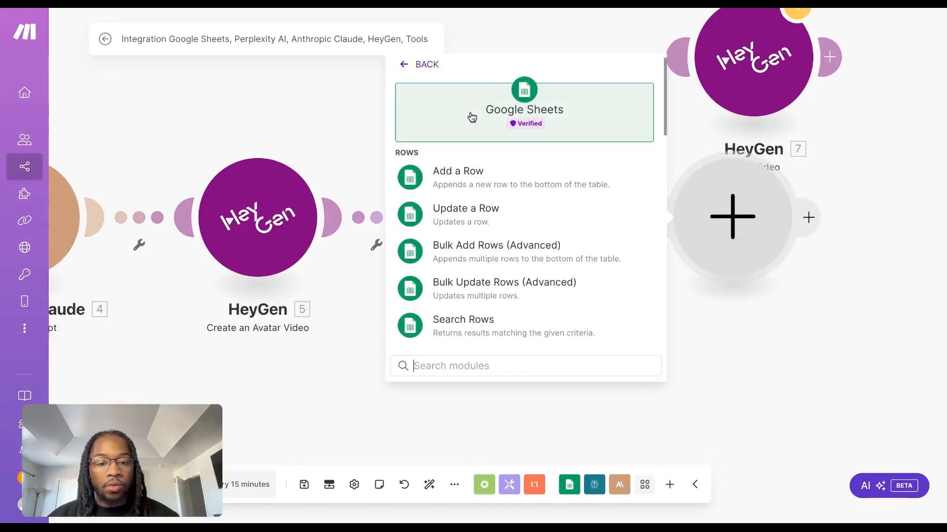
click(538, 209)
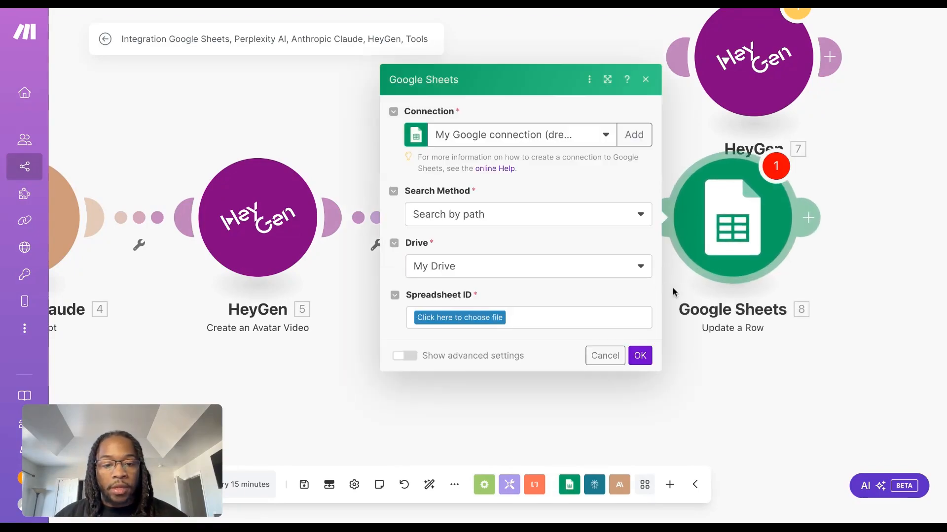
Choose Sheet1 of AI Clone Avatar Social post in AI Agents: Advertising Agency / AI Video Generation Automation - HeyGen as the update target
click(718, 327)
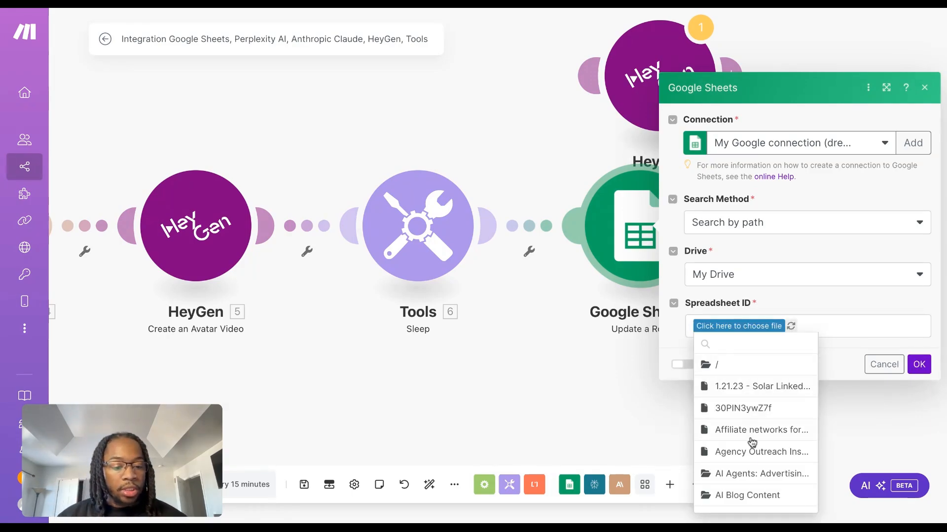
click(720, 474)
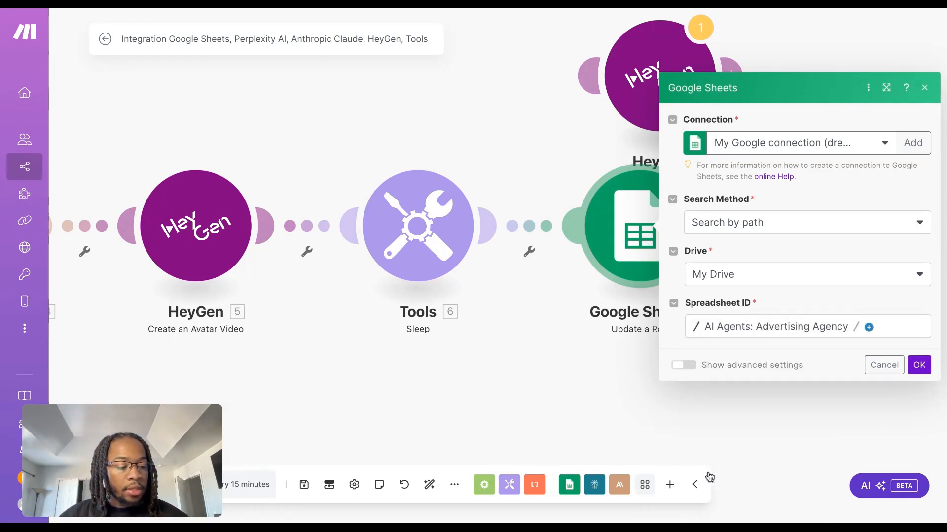
click(755, 362)
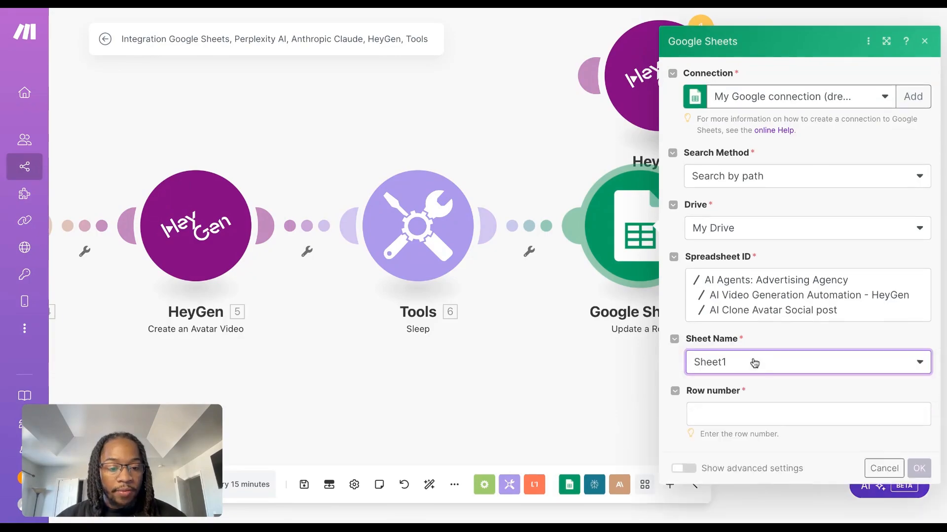
Map the Row number to the Watch New Rows (B) value, map HeyGen's Video ID into column B, and save the module
click(760, 360)
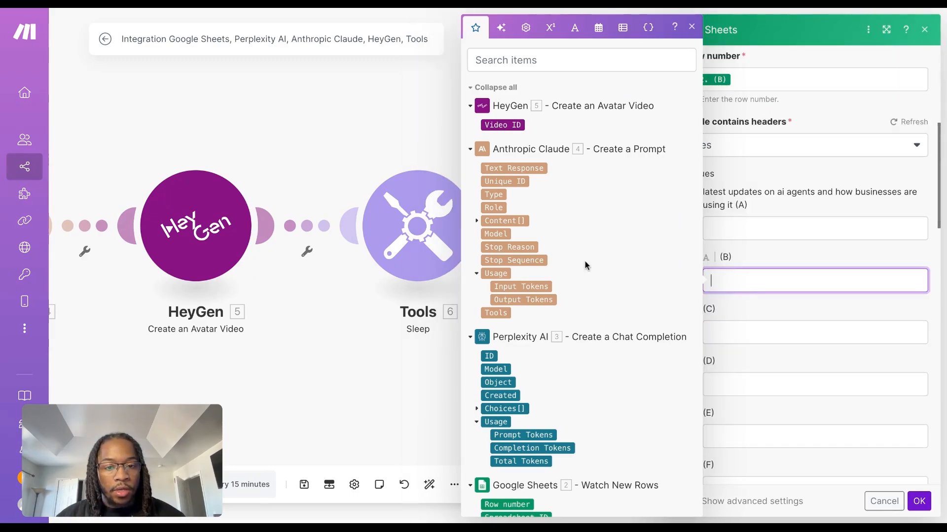
click(515, 124)
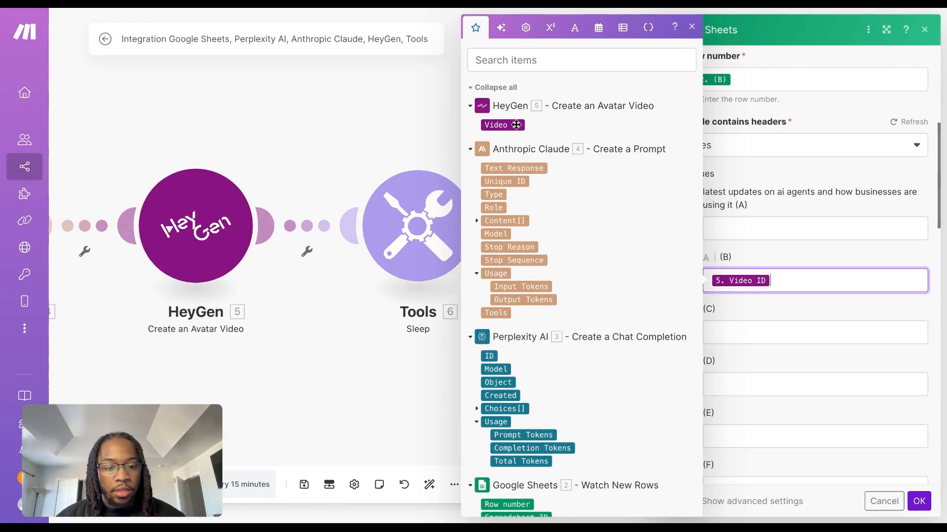
click(920, 502)
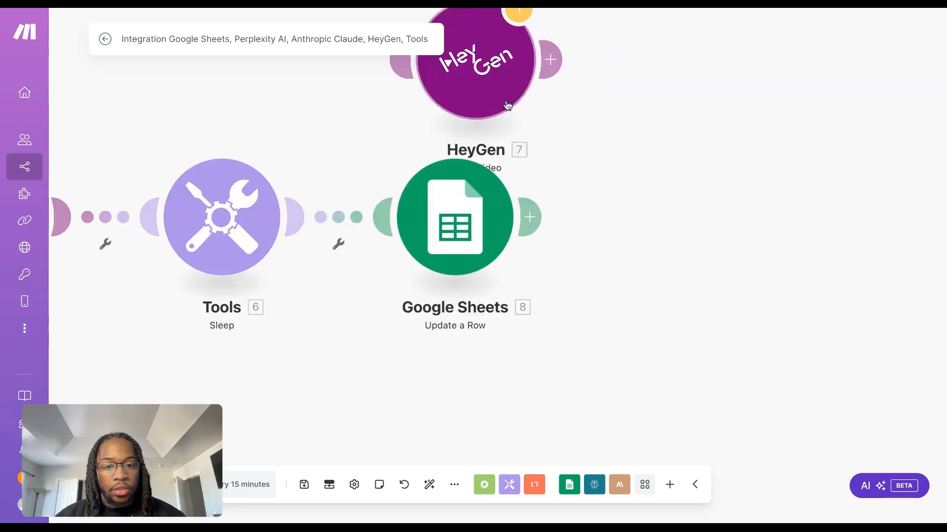
Connect the detached HeyGen Get a Video module after Google Sheets Update a Row and confirm its Video ID setting
drag(506, 104, 722, 235)
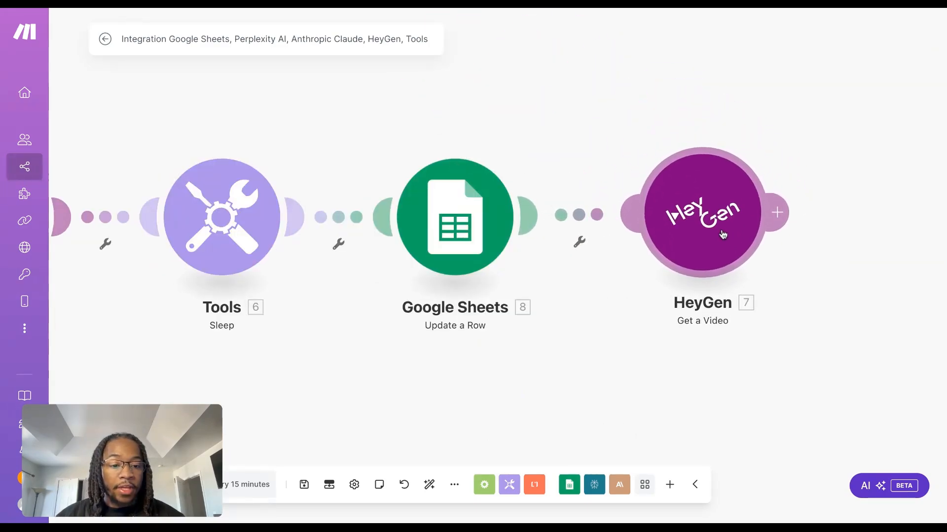
click(698, 222)
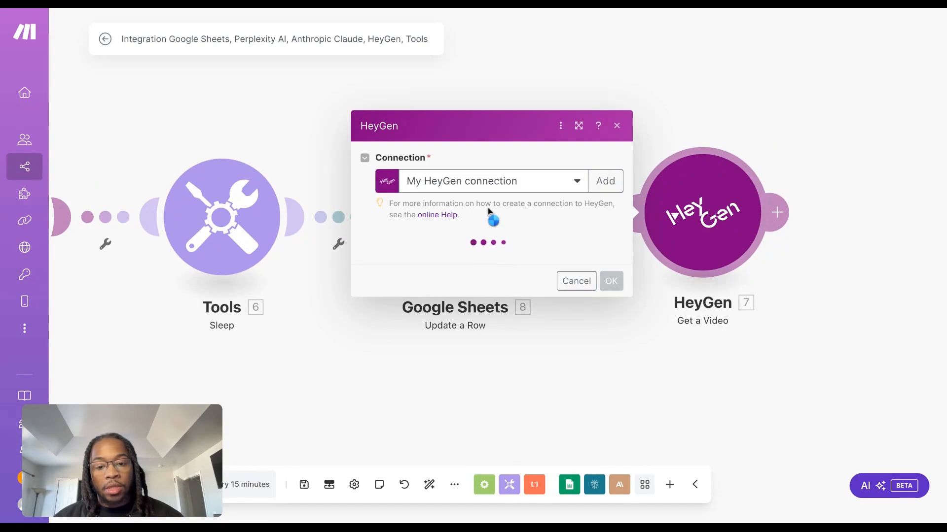
click(465, 260)
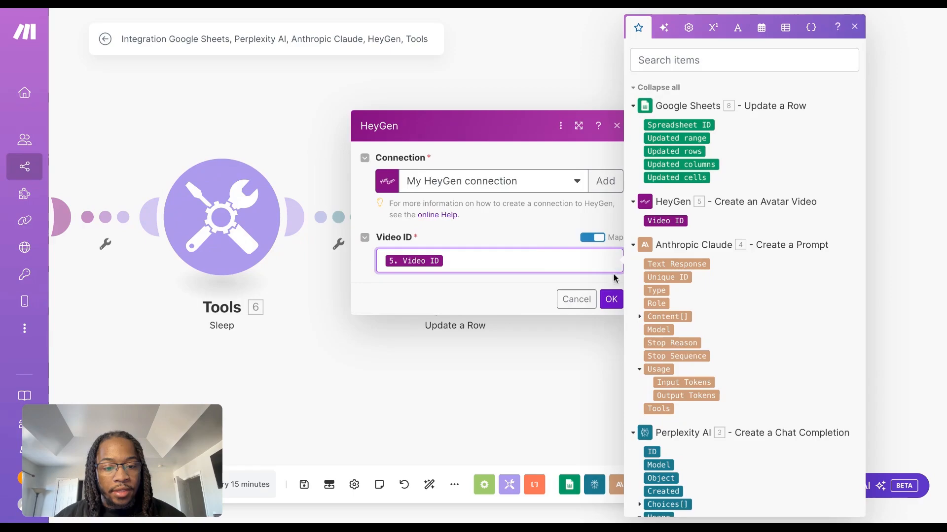
click(611, 297)
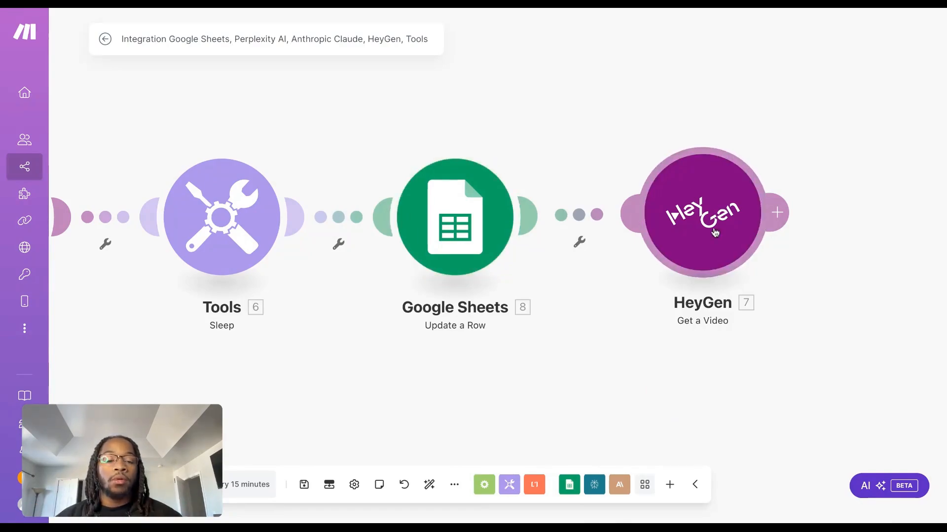
scroll(629, 380, right, 5)
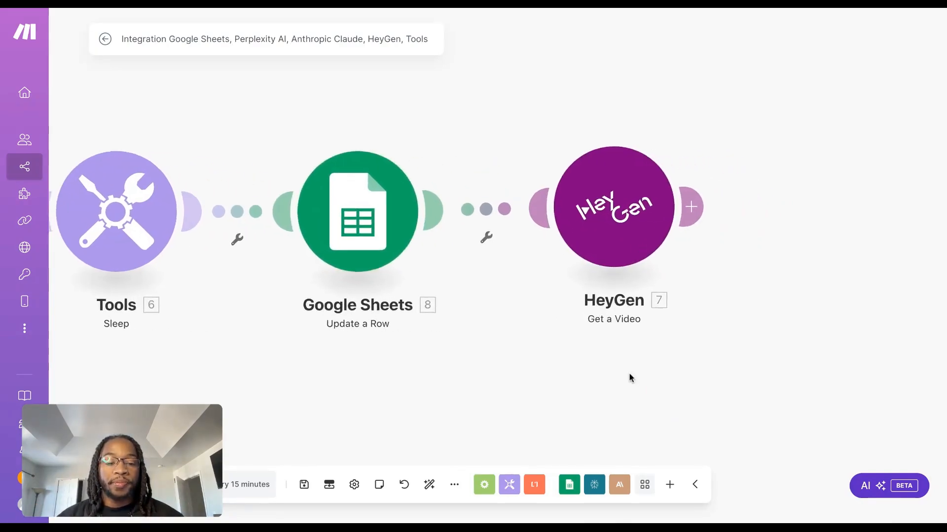
scroll(344, 203, down, 3)
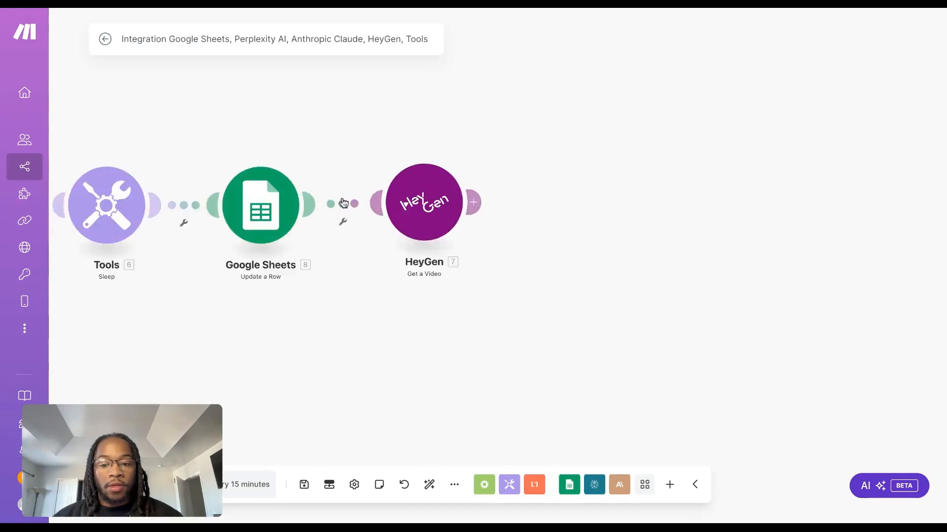
scroll(344, 203, down, 5)
scroll(344, 204, up, 2)
drag(315, 308, 640, 316)
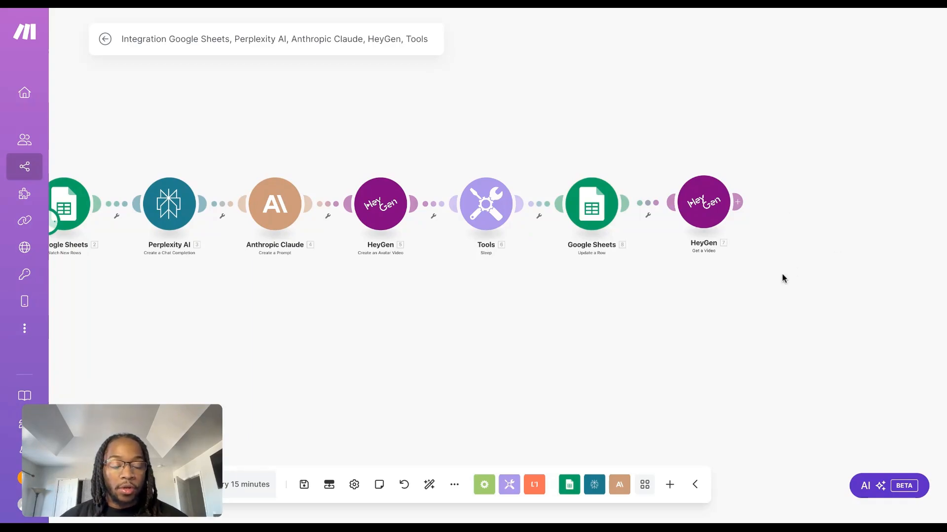
scroll(726, 342, up, 2)
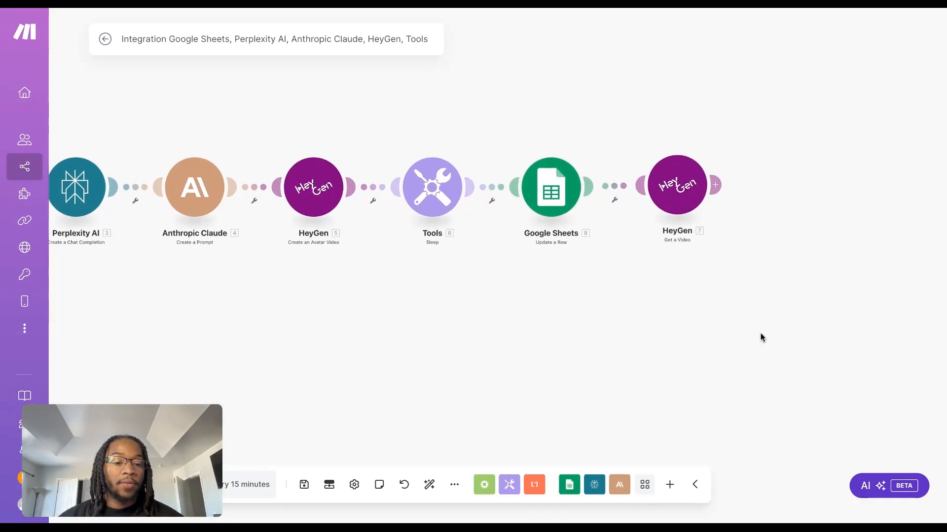
scroll(739, 387, up, 1)
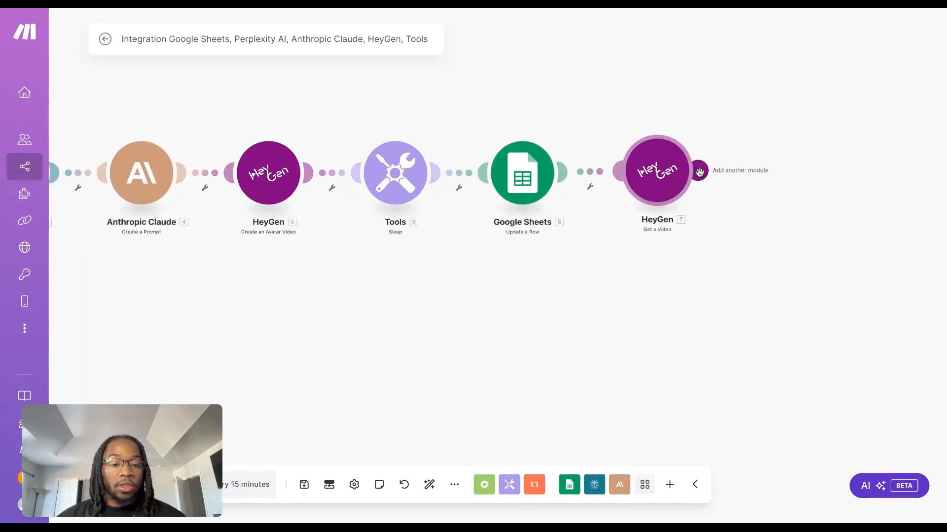
Add a Router after HeyGen Get a Video and a LinkedIn Create a User Video Post module on its first branch
click(699, 172)
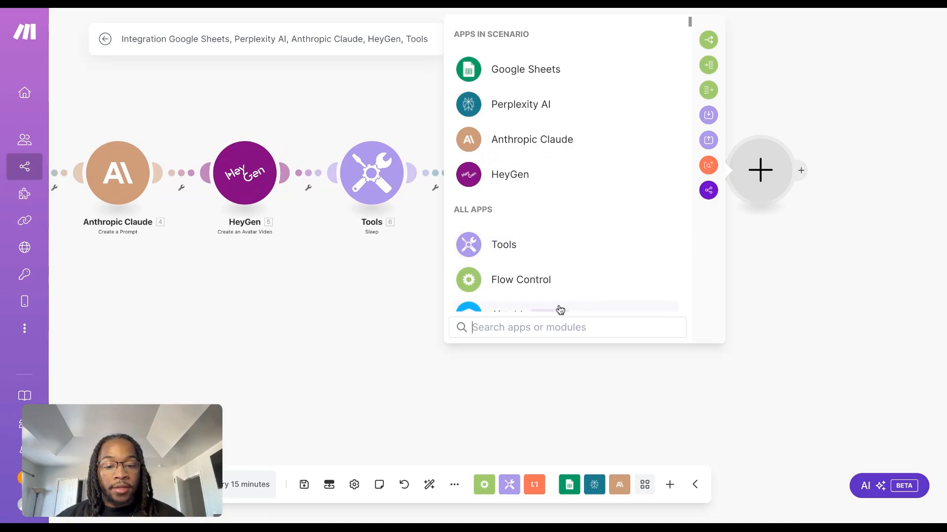
click(553, 279)
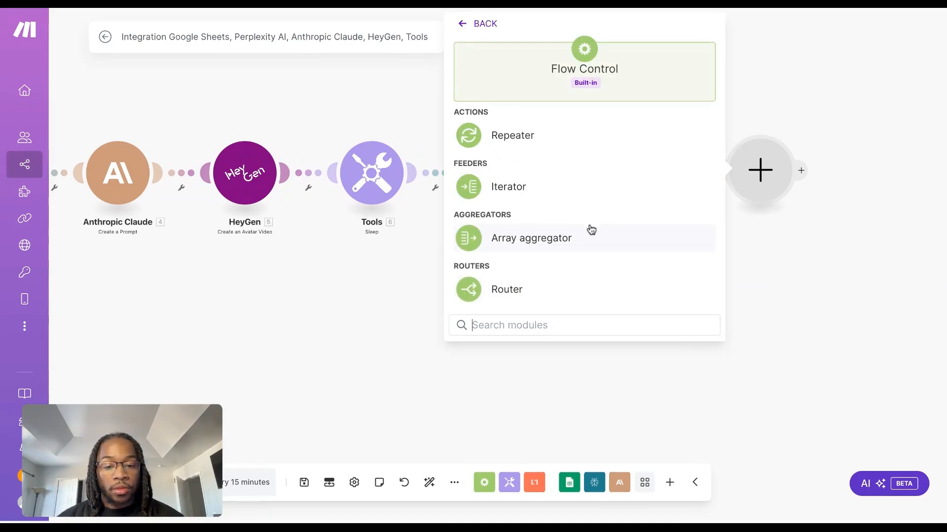
click(634, 281)
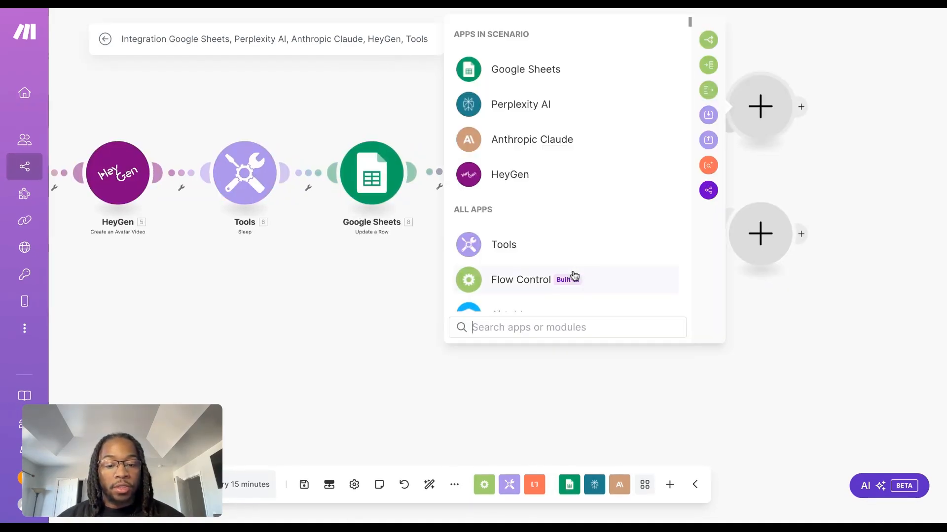
text(link)
click(529, 223)
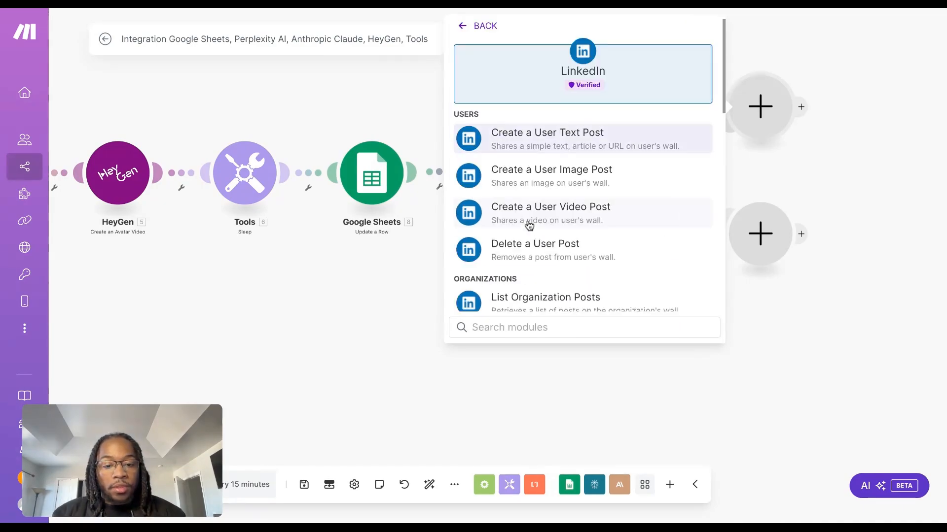
click(616, 217)
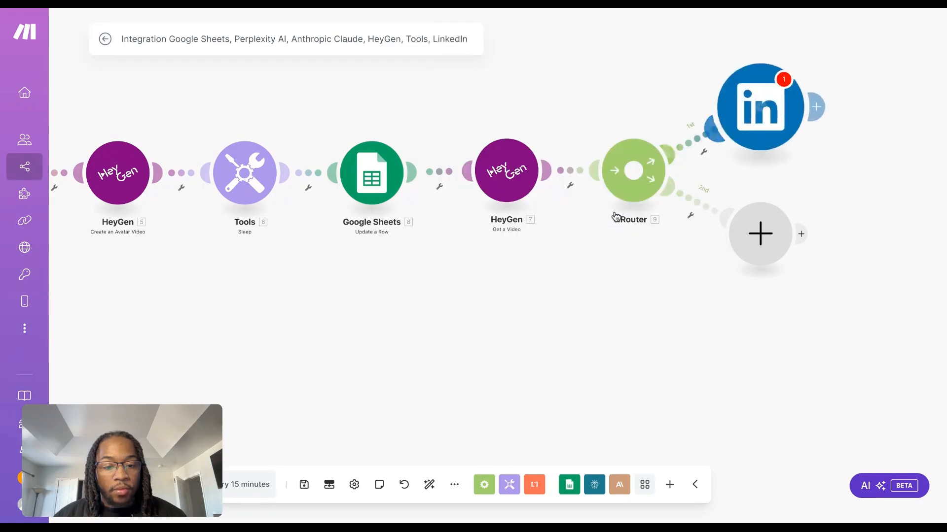
click(843, 145)
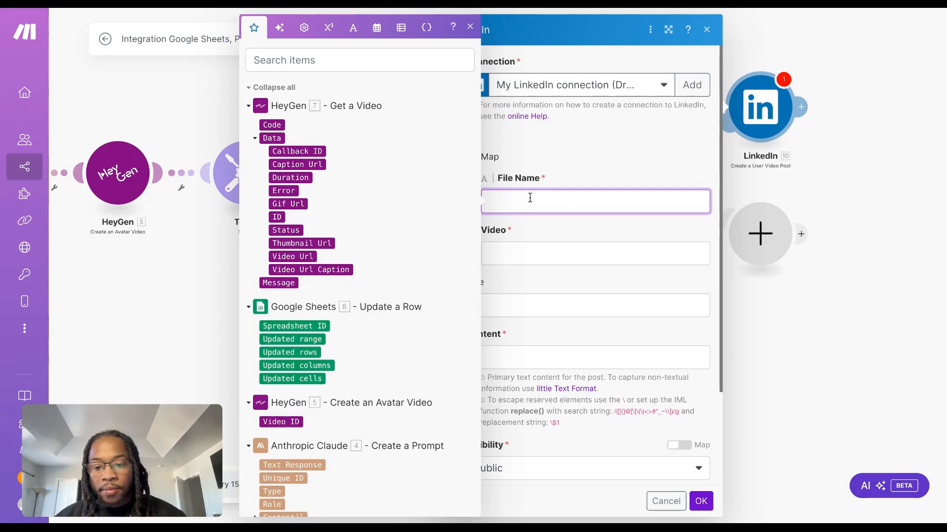
Map the LinkedIn post's File Name to the Video ID from Create an Avatar Video and its Video to Get a Video's Video Url
click(290, 422)
click(611, 249)
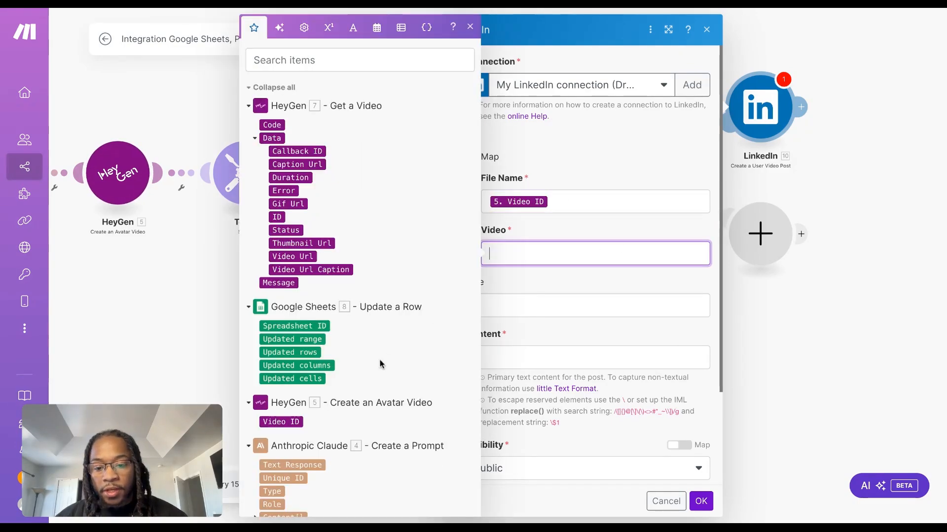
scroll(359, 394, down, 1)
scroll(358, 395, up, 1)
scroll(358, 394, down, 1)
scroll(358, 395, up, 1)
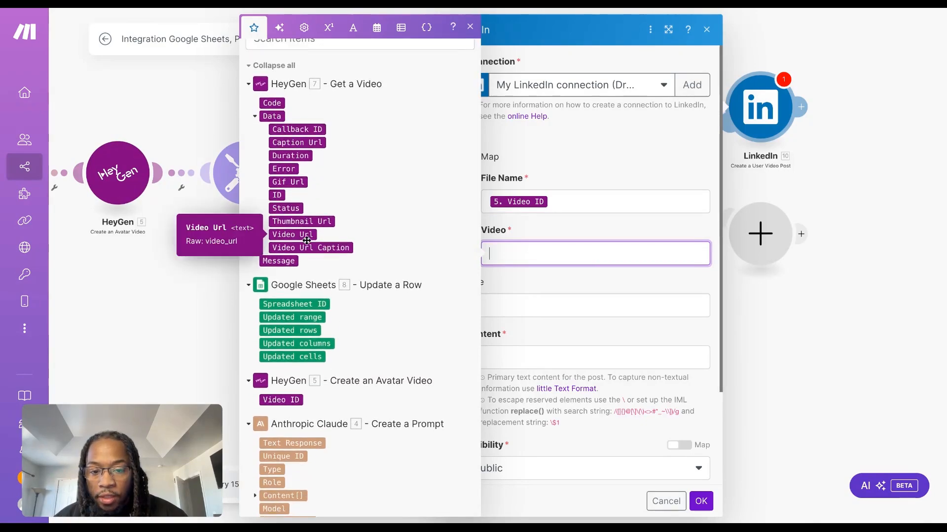
click(307, 240)
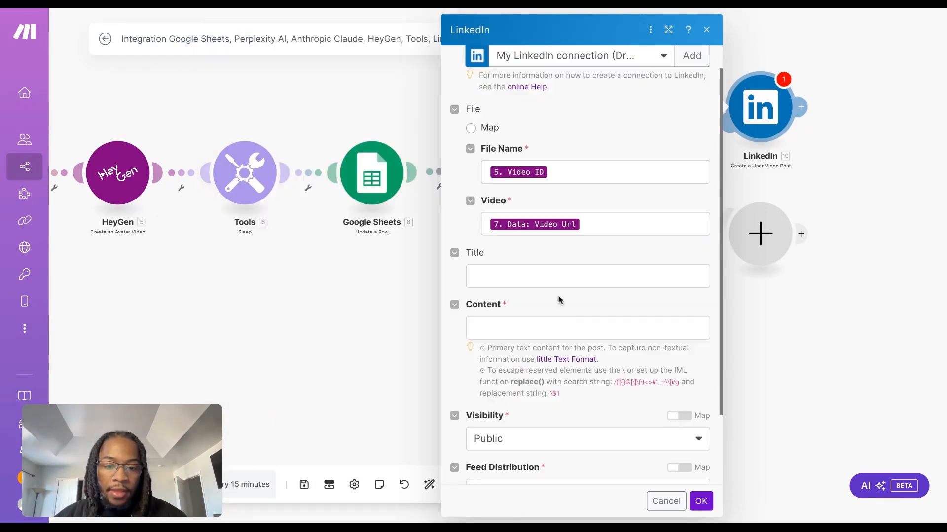
Map the LinkedIn post's Content to Anthropic Claude's Content[]: Text, leaving the Title empty
click(549, 271)
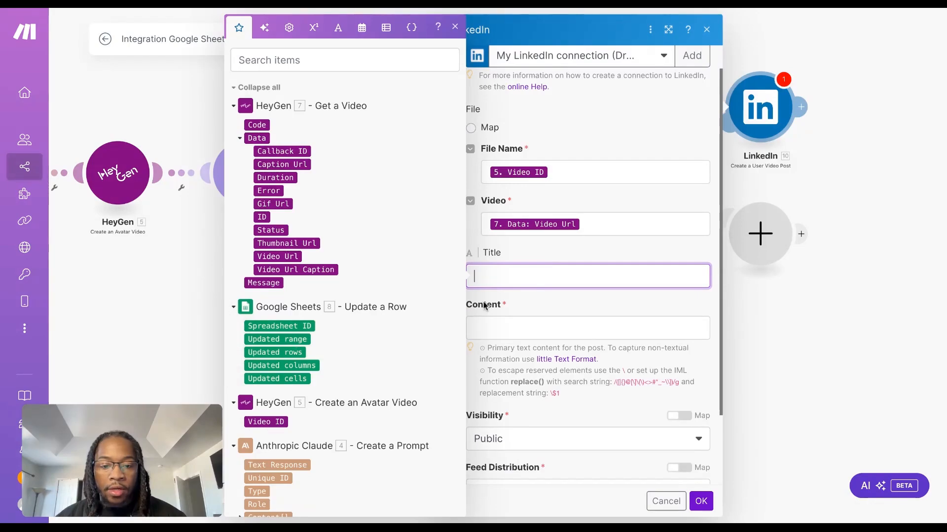
click(579, 306)
scroll(579, 306, down, 1)
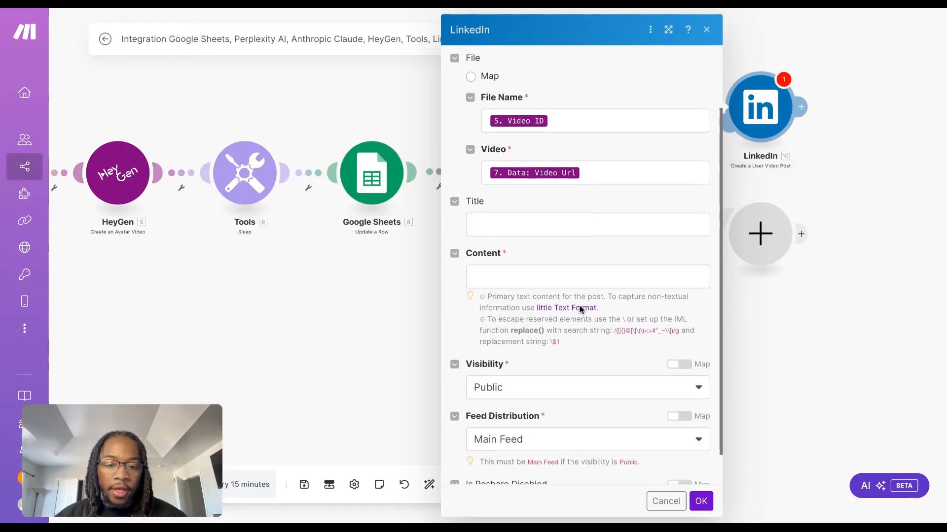
click(557, 272)
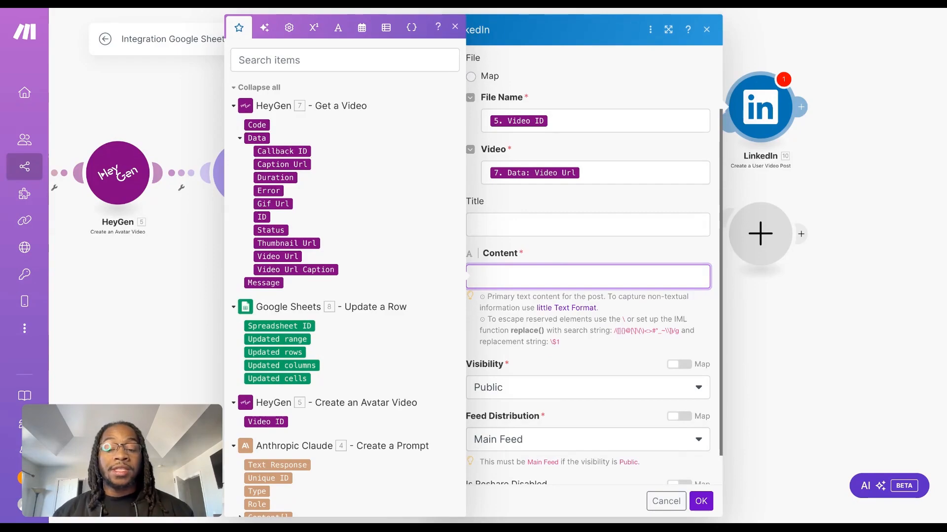
scroll(321, 374, down, 3)
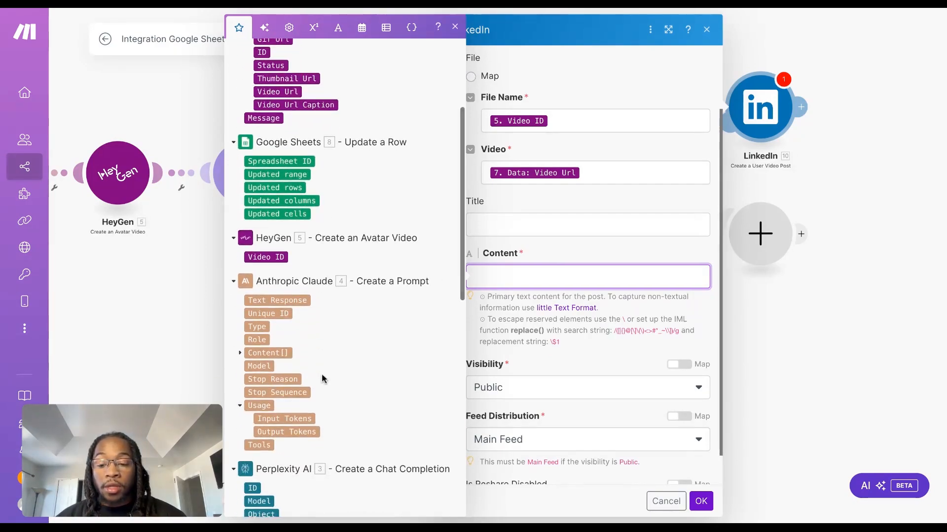
click(240, 353)
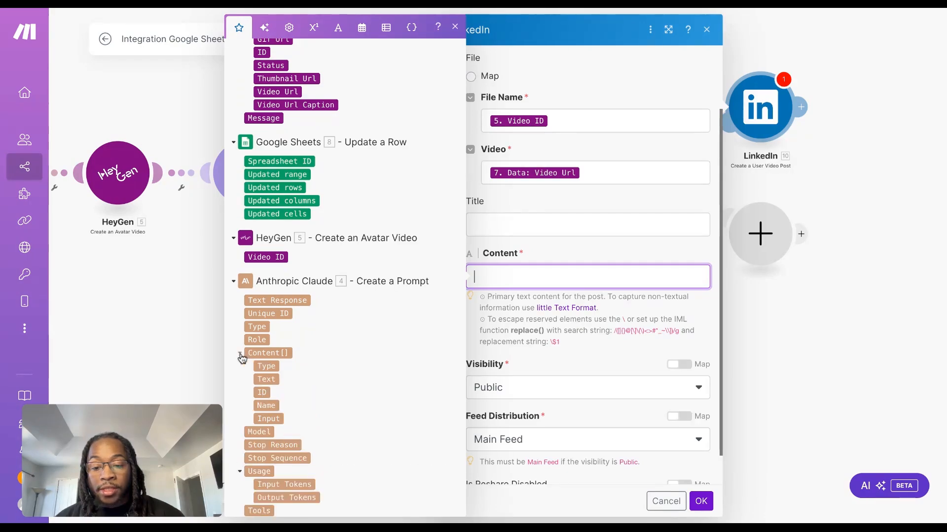
click(266, 379)
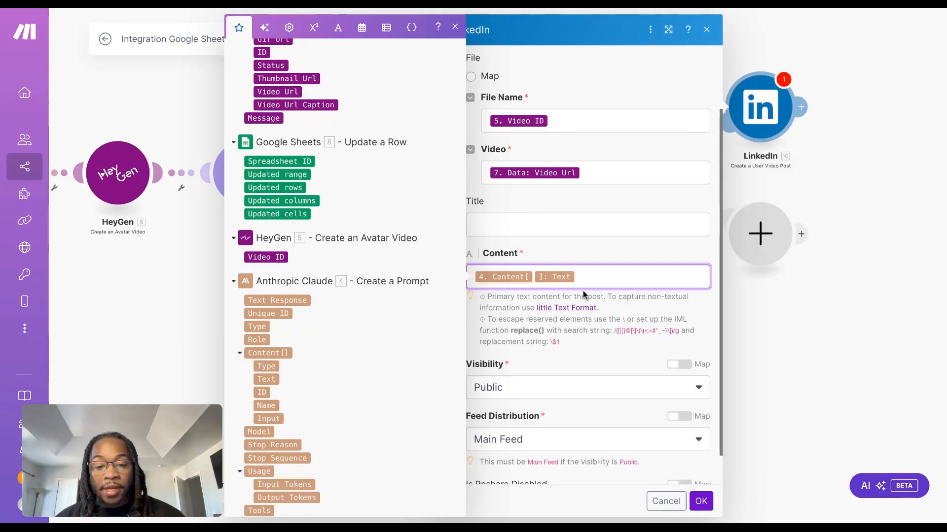
click(637, 244)
Keep the LinkedIn post's visibility at Public with Main Feed distribution and save the module
scroll(598, 370, down, 1)
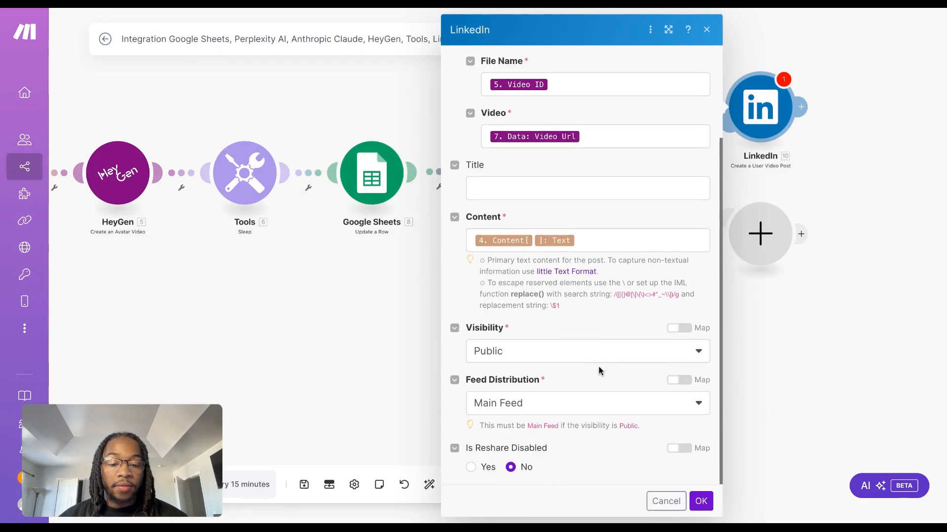
click(584, 363)
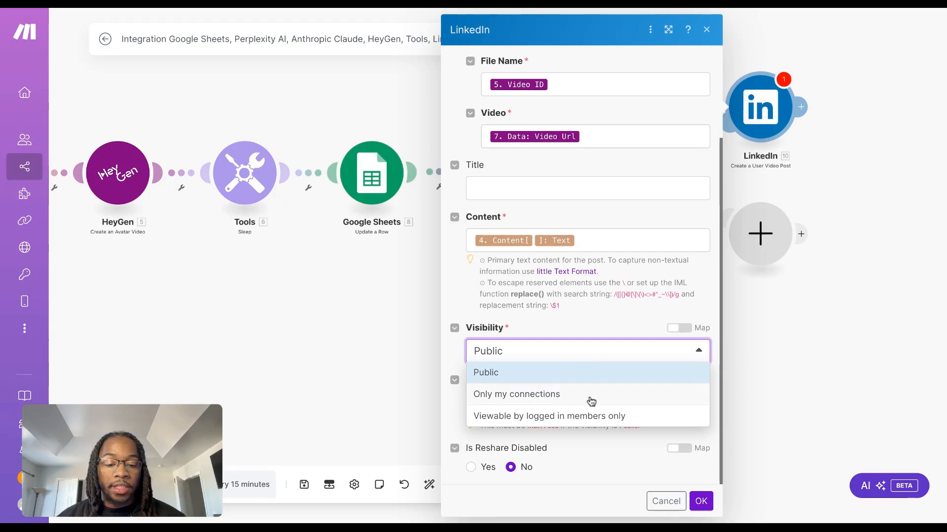
click(588, 348)
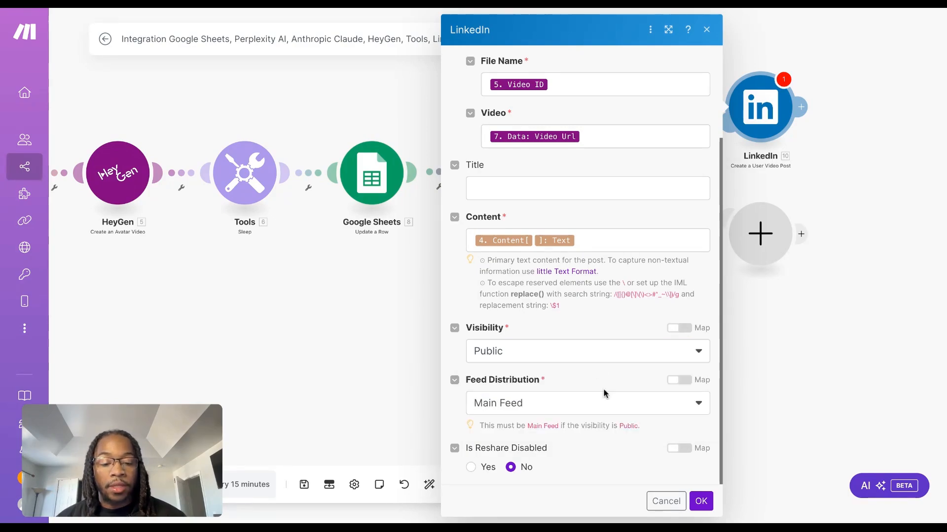
click(700, 501)
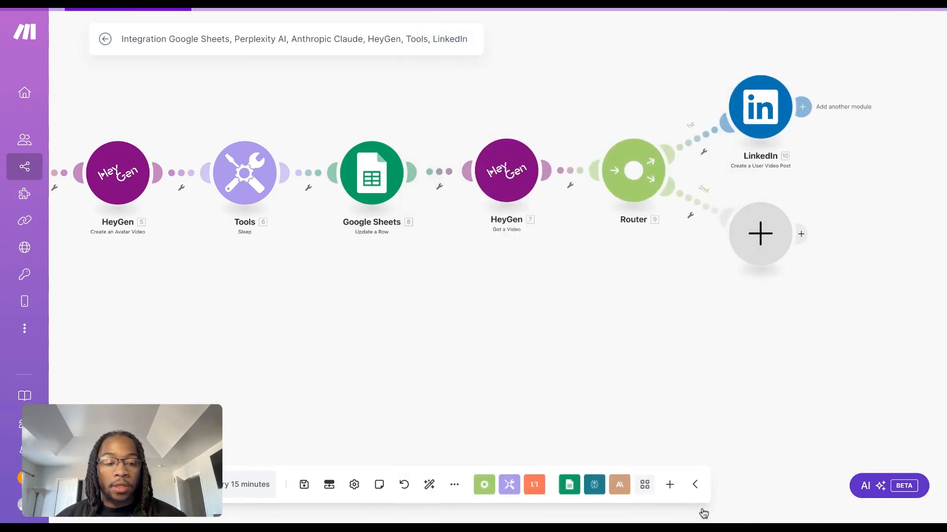
Add a YouTube Upload a Video module on the Router's second branch and create its YouTube connection
click(759, 234)
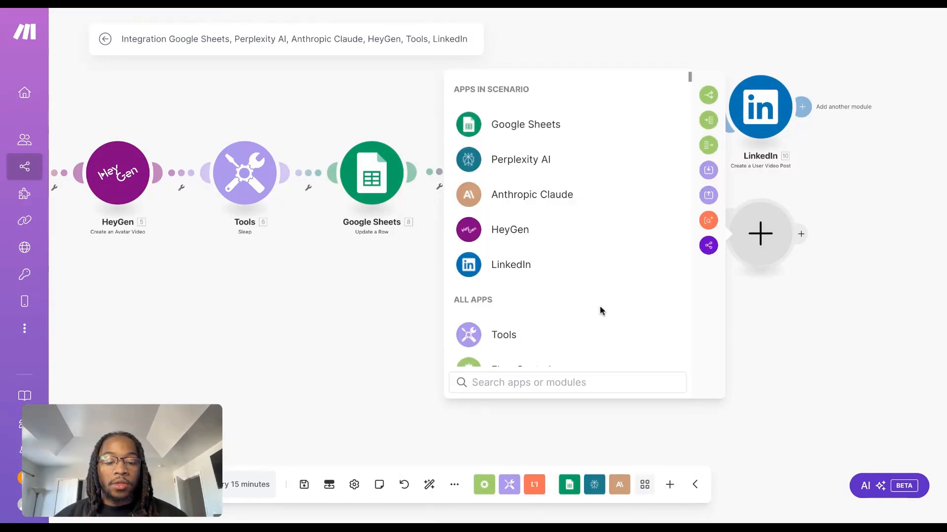
text(yout)
click(613, 120)
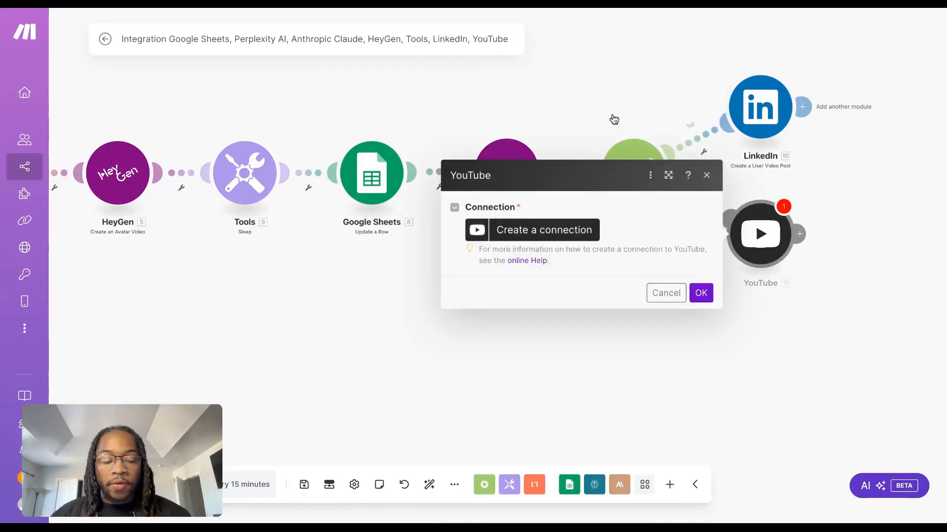
click(543, 236)
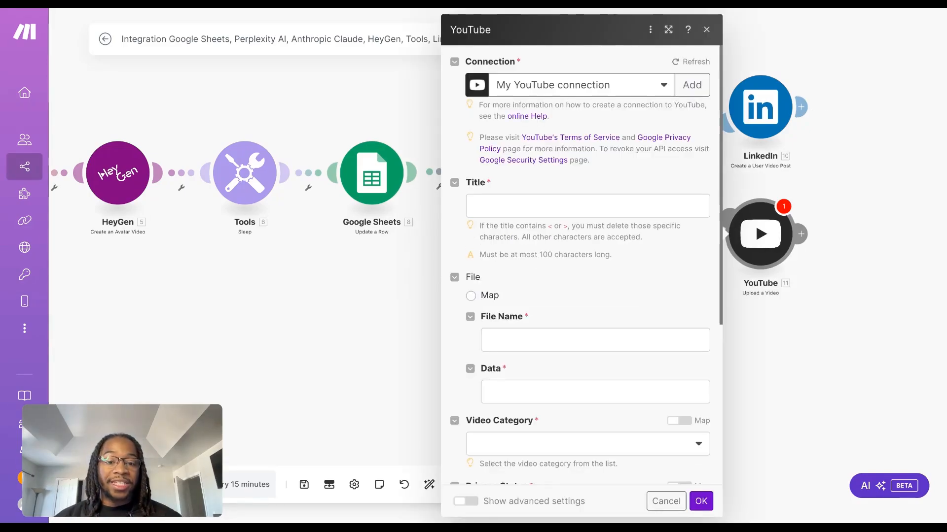
Enter "example" as the YouTube video's title
click(544, 210)
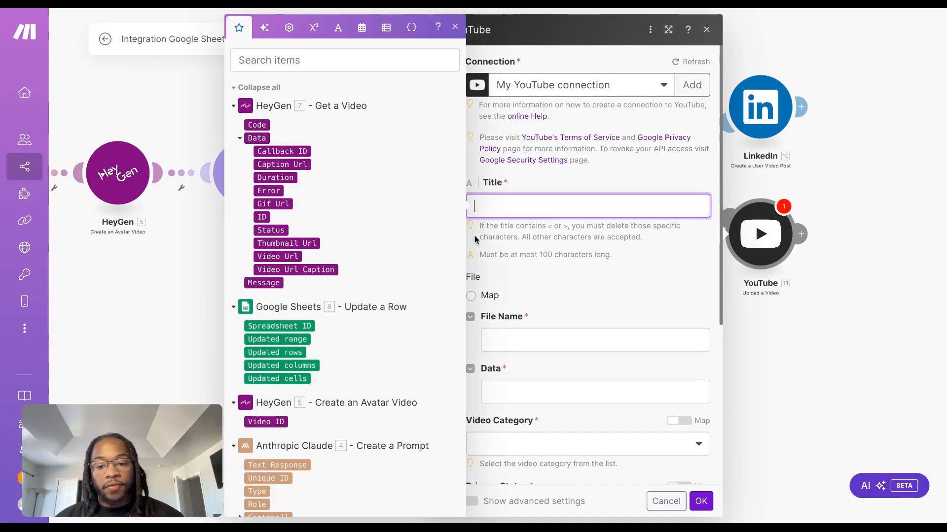
click(518, 217)
click(525, 210)
text(exampk)
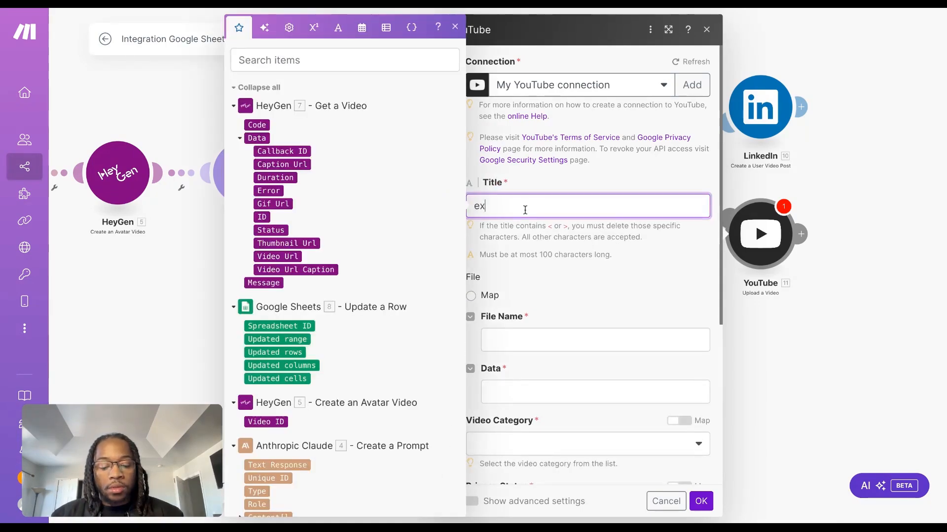
key(BackSpace)
text(le)
click(591, 296)
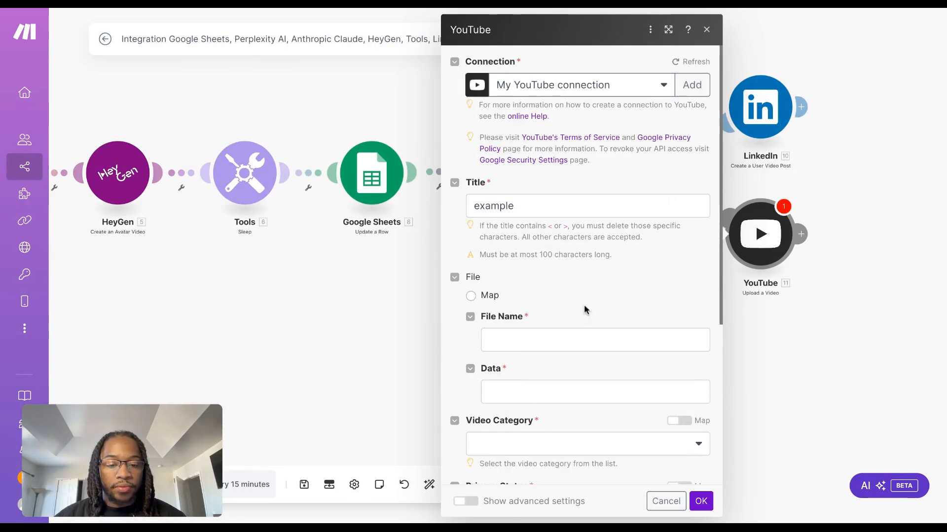
Map the YouTube File Name to the Google Sheets topic in column A and Data to HeyGen Get a Video's Video Url
click(585, 339)
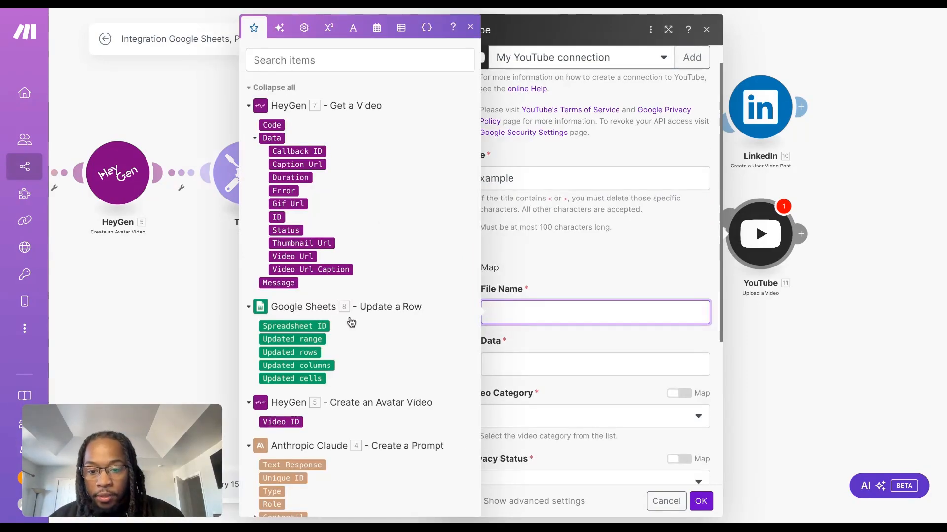
scroll(351, 321, down, 5)
click(566, 299)
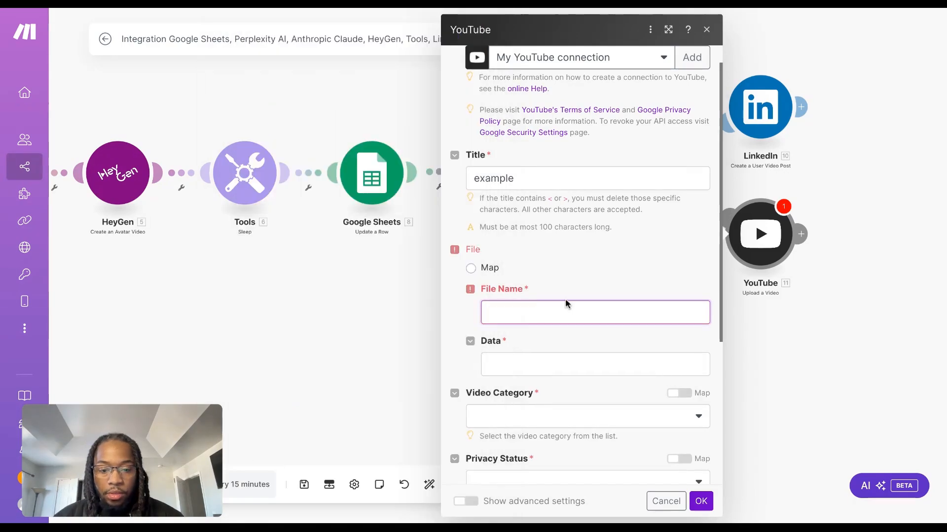
click(555, 319)
text(sn)
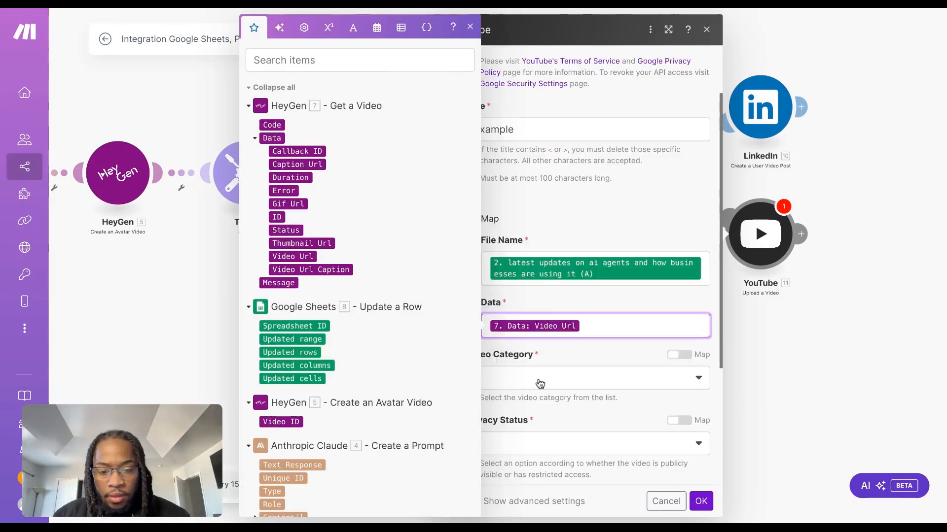
click(540, 380)
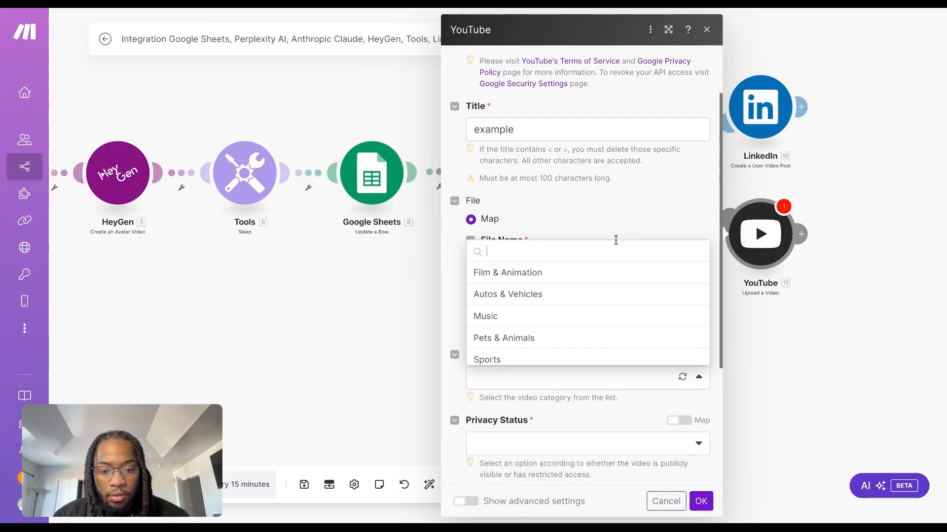
Set the YouTube video's category to News & Politics and its privacy status to Public, and save the module
scroll(572, 413, down, 3)
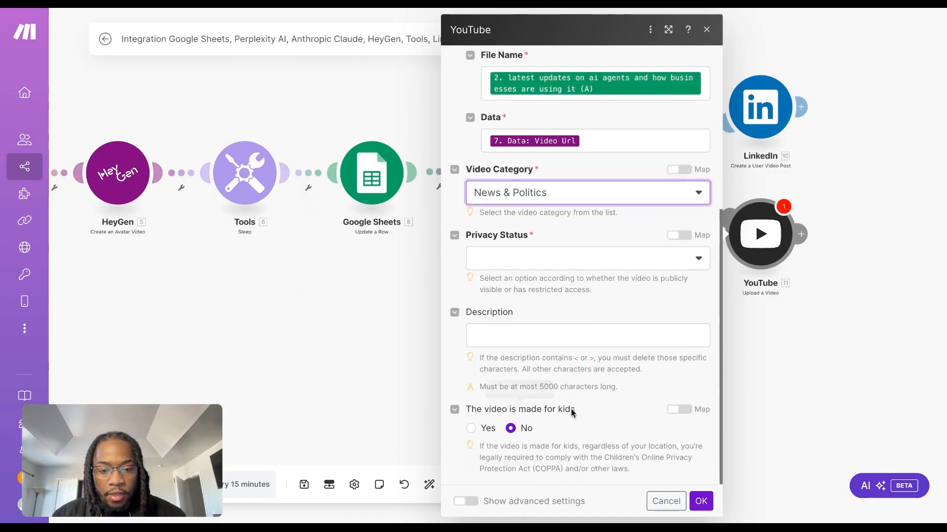
click(598, 271)
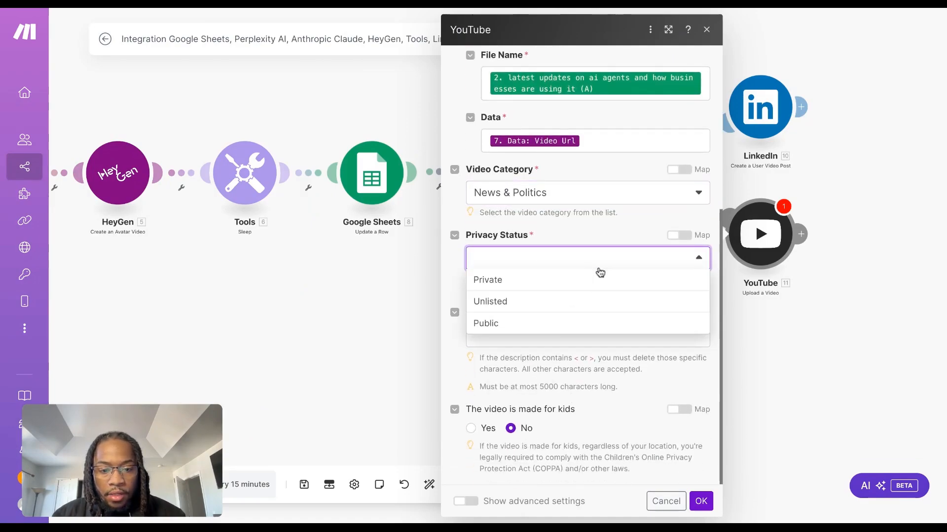
click(556, 323)
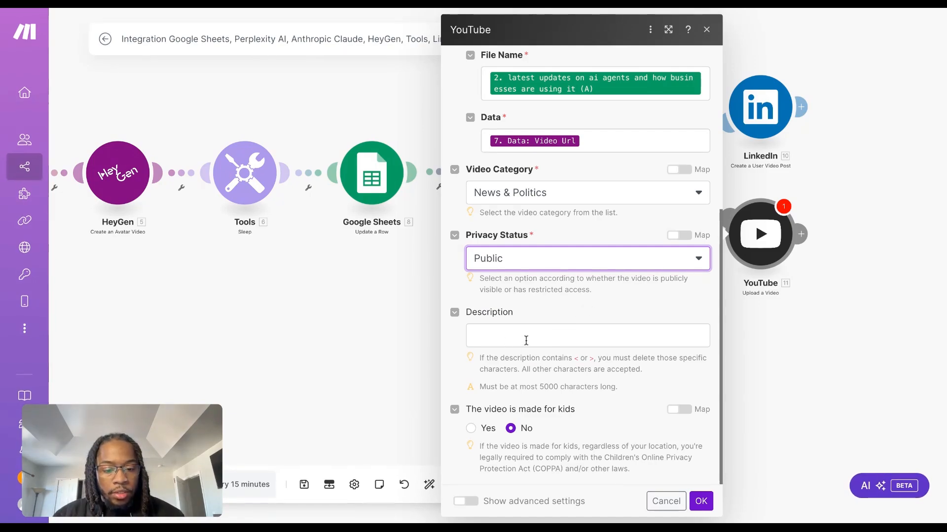
click(701, 501)
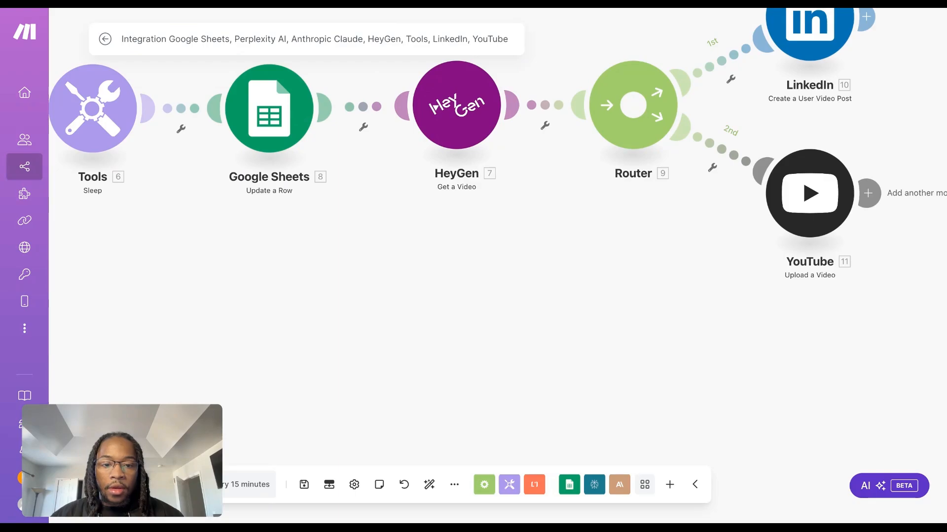
scroll(632, 339, down, 6)
drag(533, 348, 628, 348)
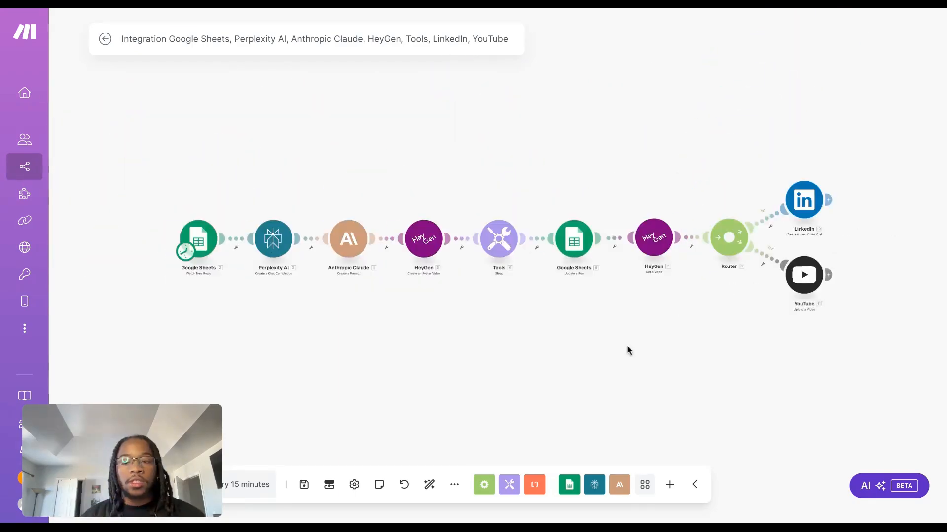